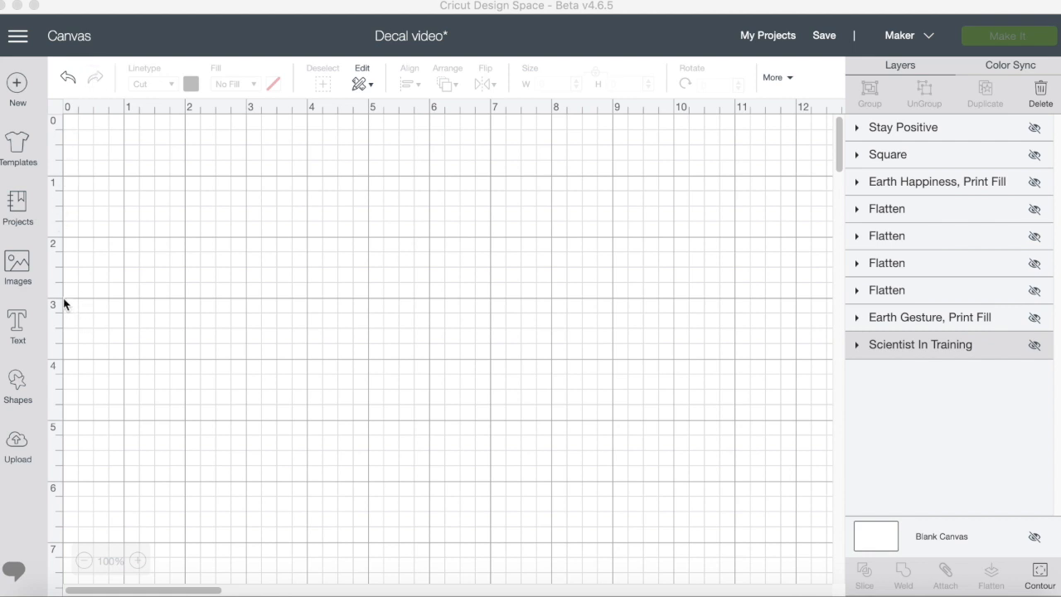
Search the image library for "science".
left_click(17, 278)
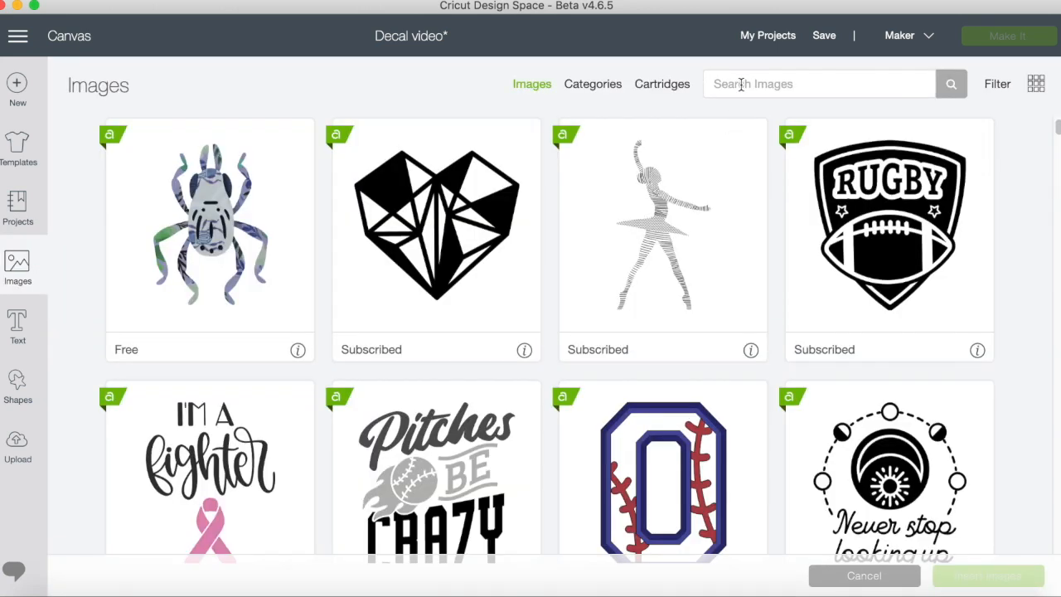
left_click(740, 84)
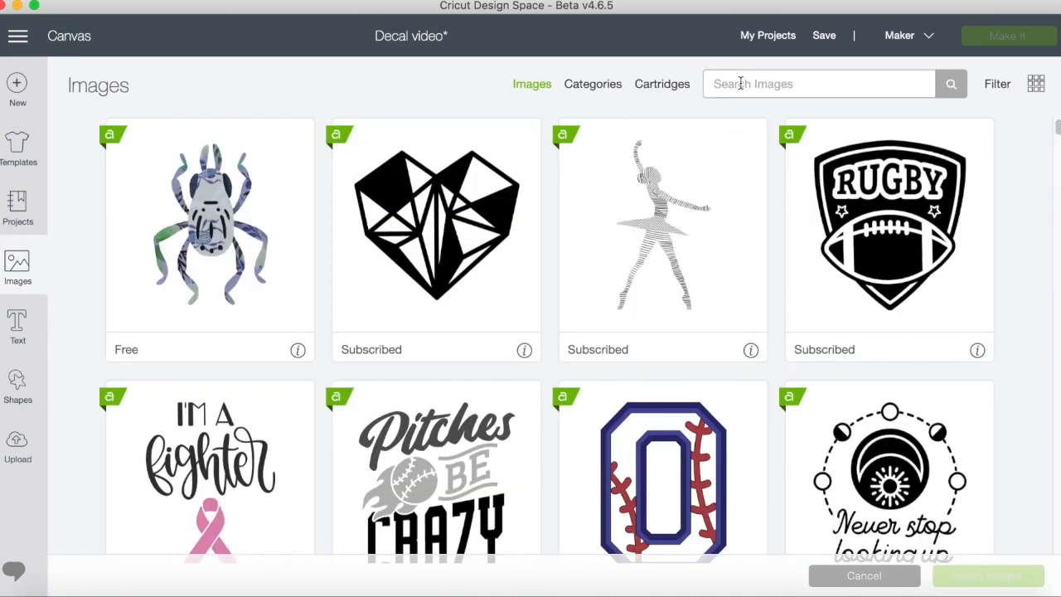
type("science")
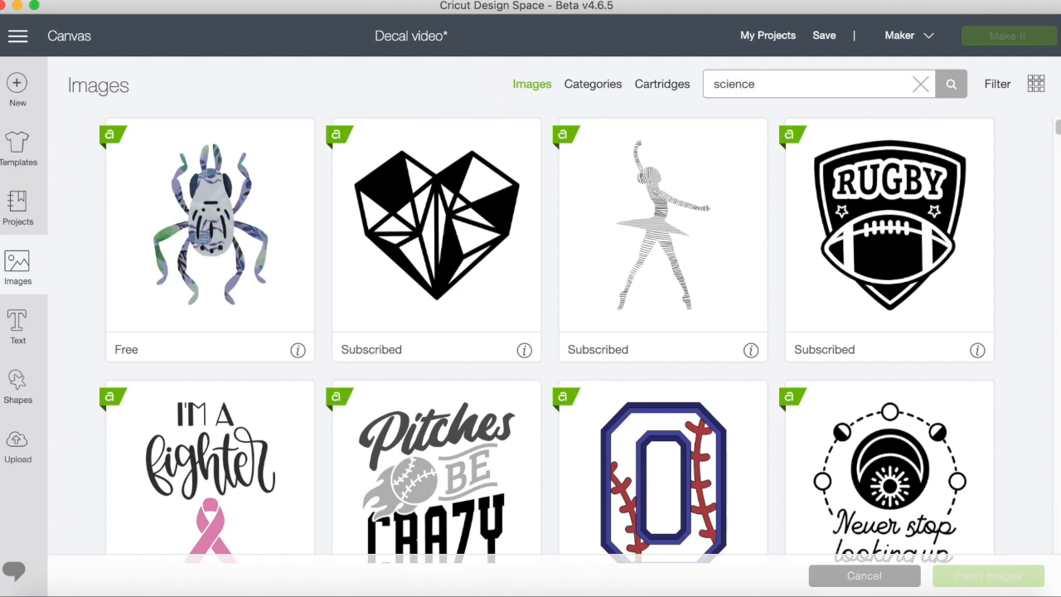
key("Return")
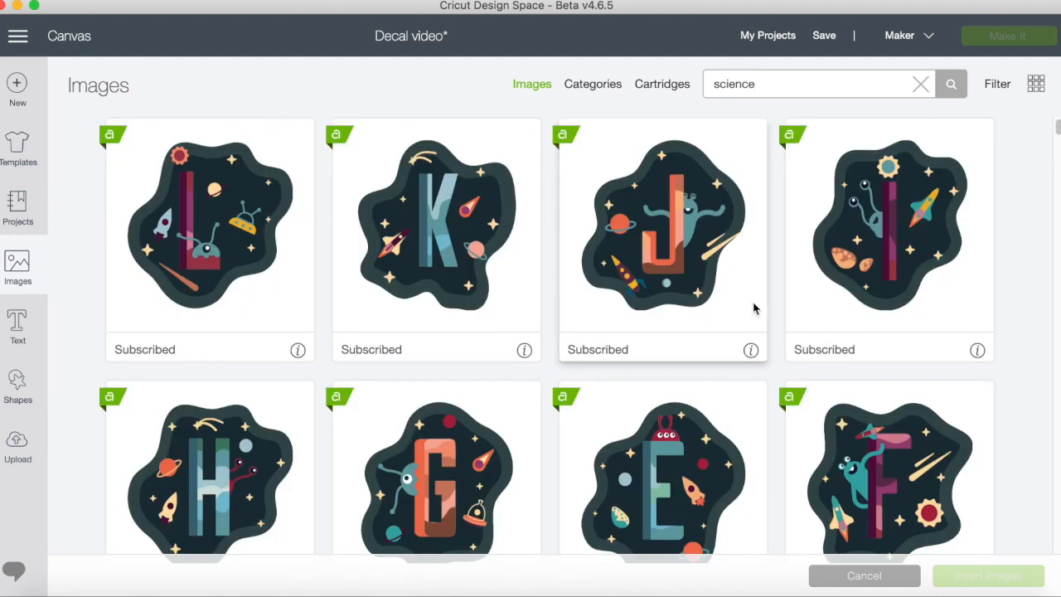
Find the Stay Positive With Atom image among the science results and insert it on the canvas.
scroll(748, 287, "down", 15)
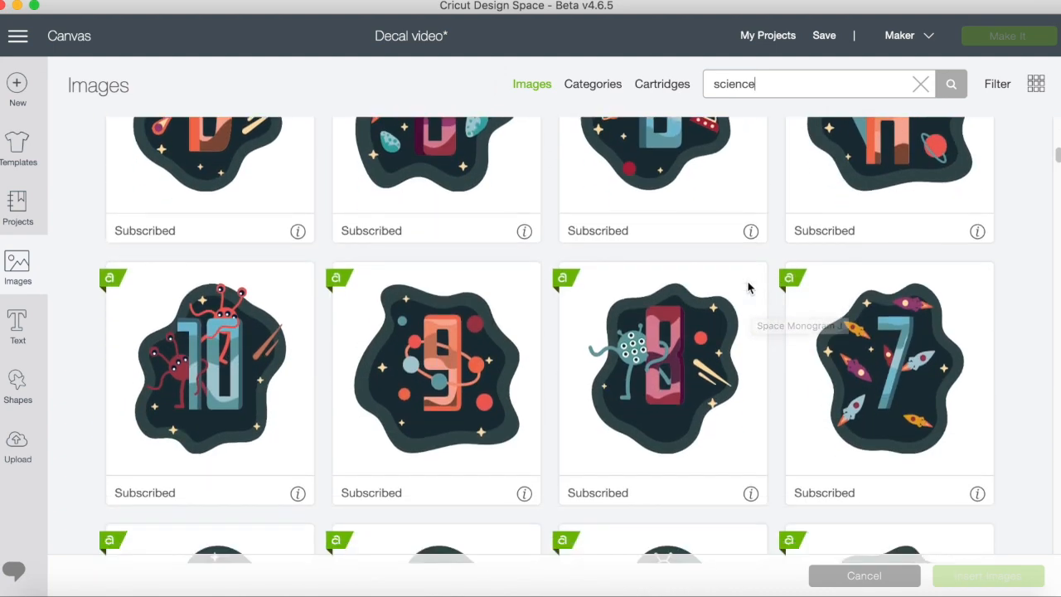
scroll(748, 288, "down", 15)
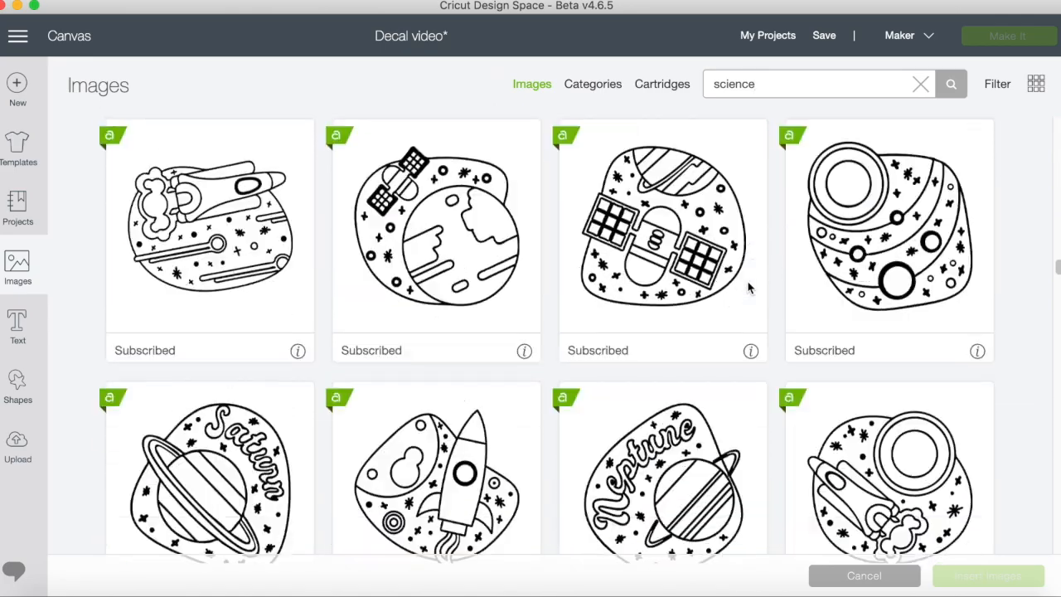
scroll(749, 288, "down", 15)
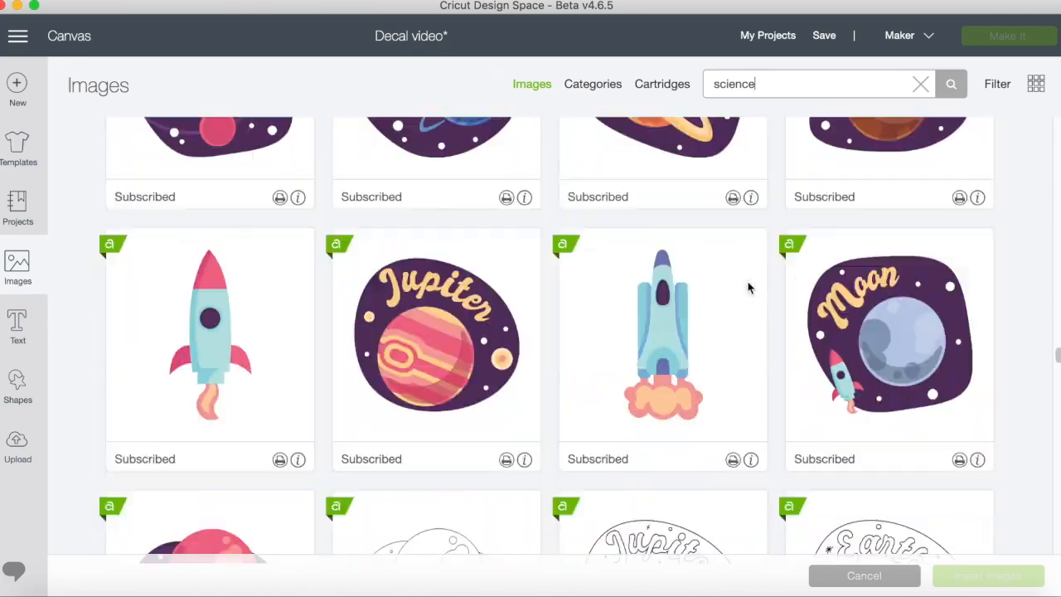
scroll(748, 288, "down", 15)
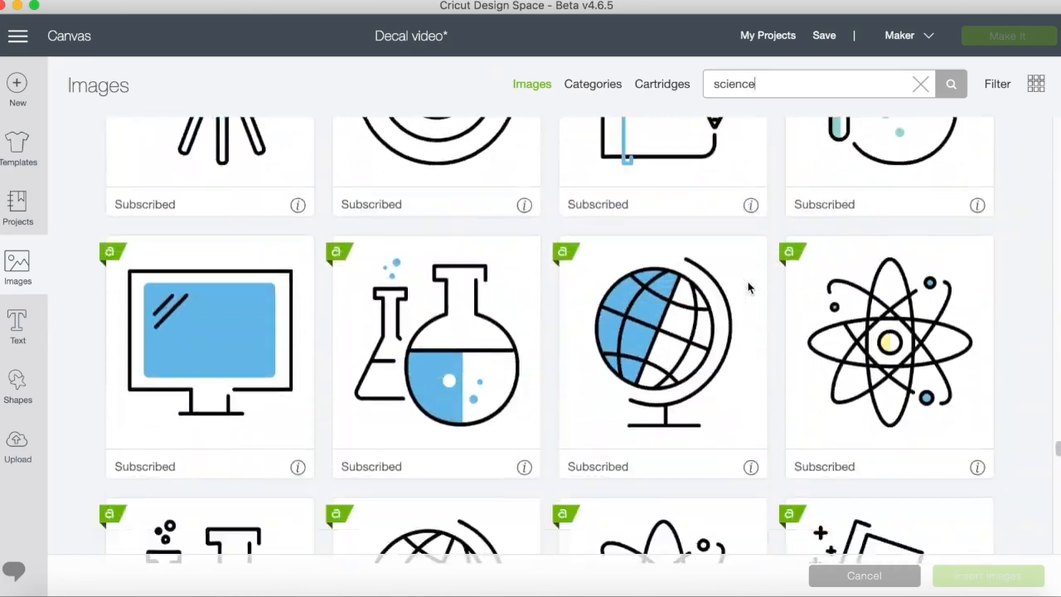
scroll(749, 287, "down", 8)
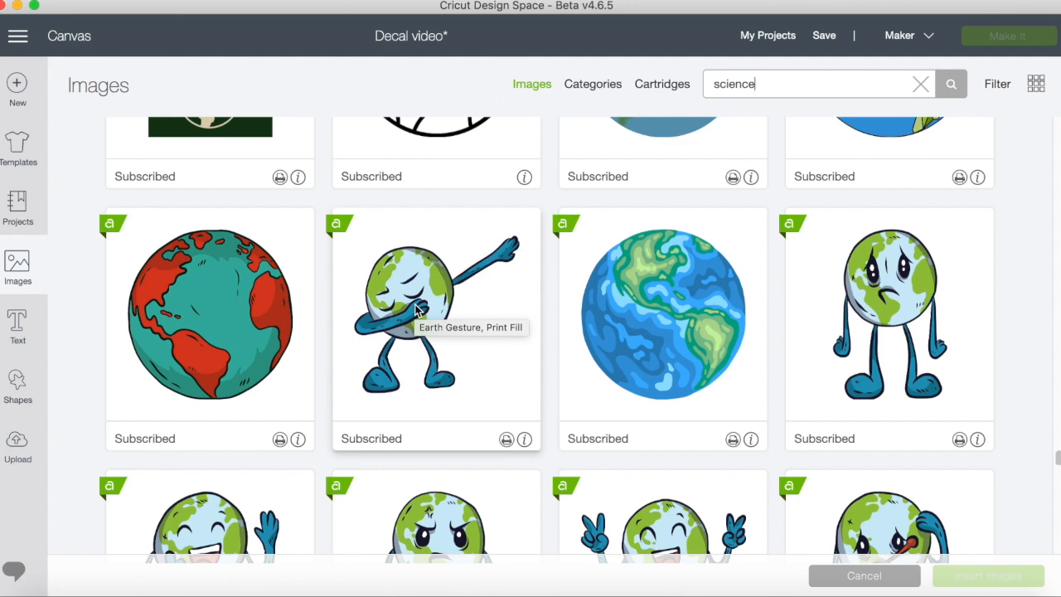
scroll(417, 309, "down", 6)
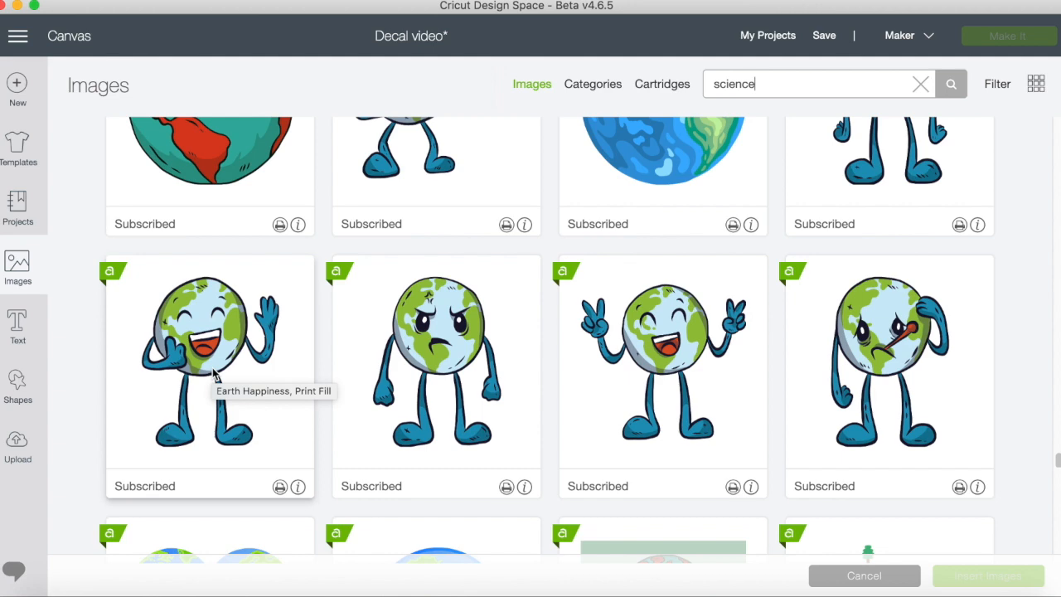
scroll(212, 375, "down", 20)
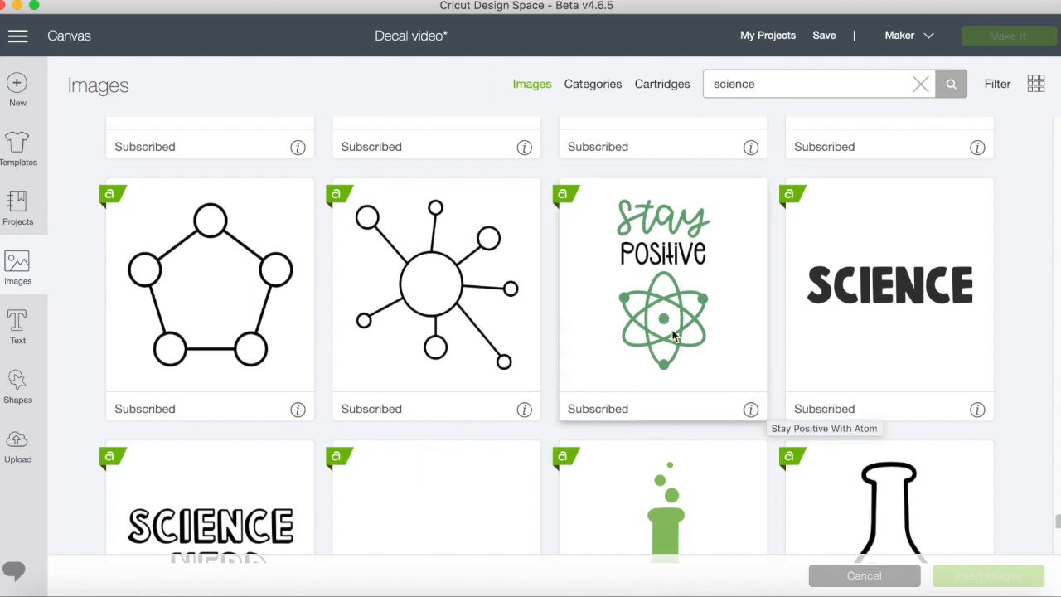
left_click(695, 299)
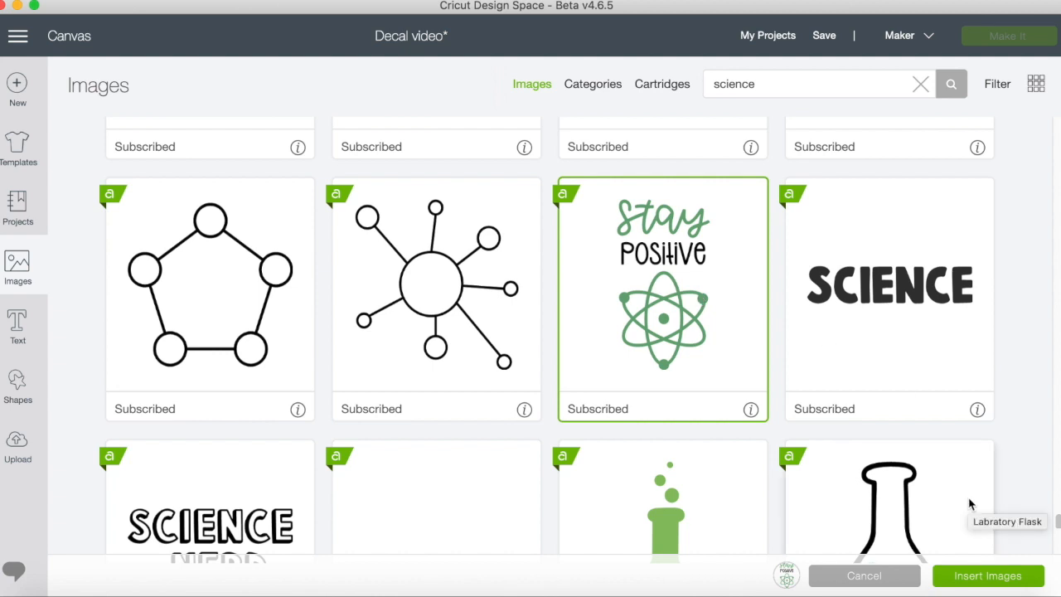
left_click(997, 584)
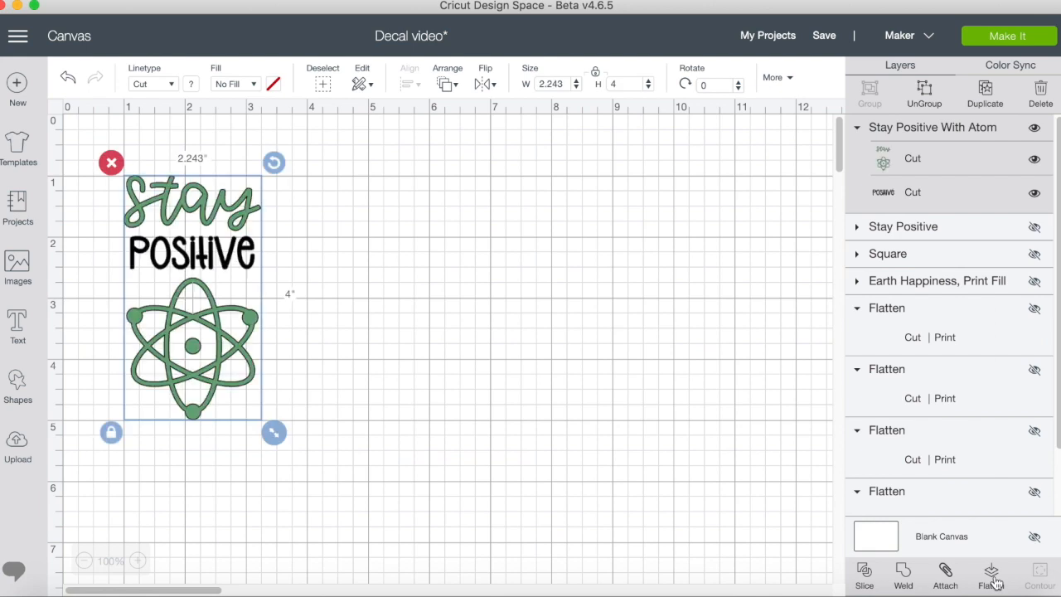
Move the Stay Positive design toward the canvas middle and resize it with unlocked proportions to about 2.063 by 2.903 inches, then relock them.
left_click_drag(217, 329, 475, 355)
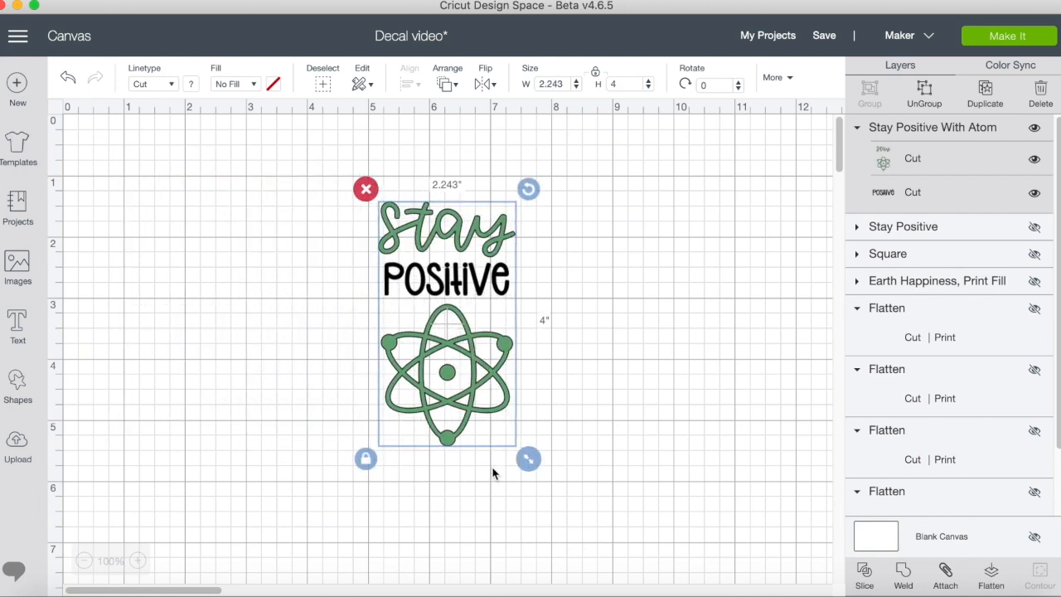
left_click(365, 460)
left_click(529, 458)
left_click_drag(529, 457, 517, 391)
left_click(366, 393)
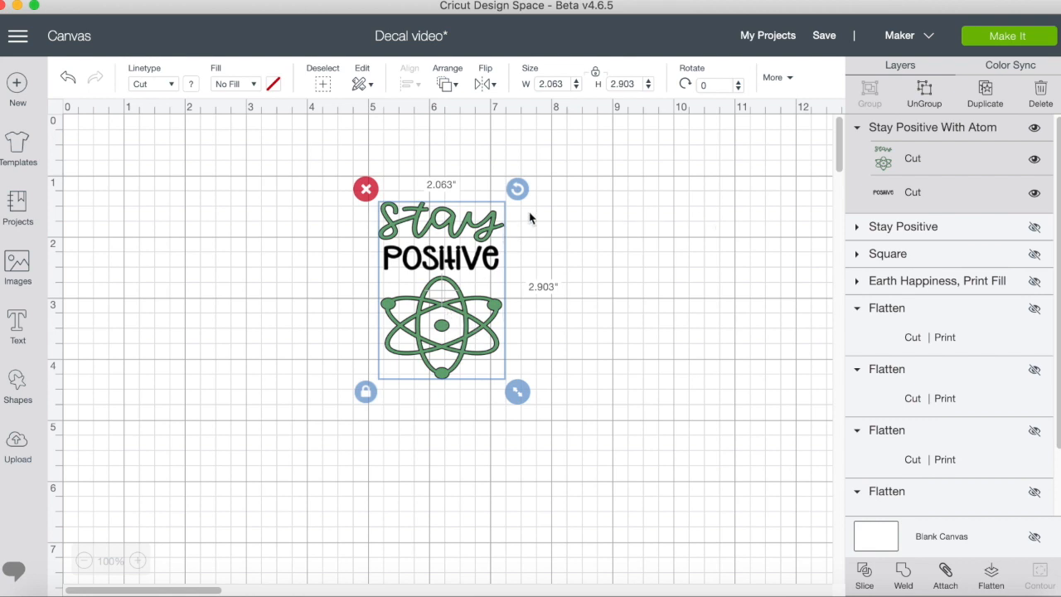
Recolor the layer with the word "Stay" and the atom to bright pink #F11D9D.
left_click(885, 164)
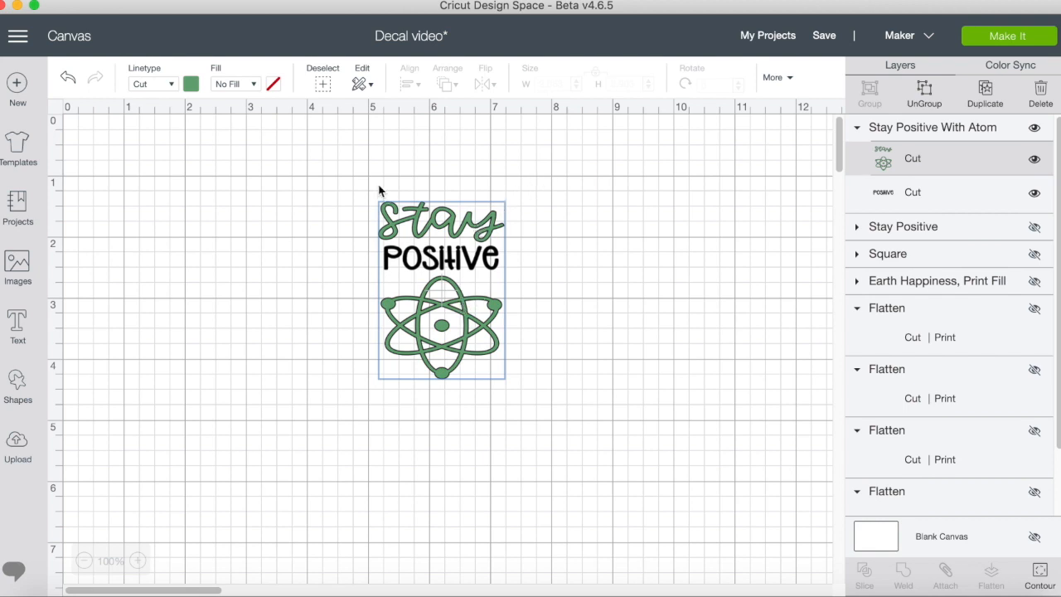
left_click(192, 85)
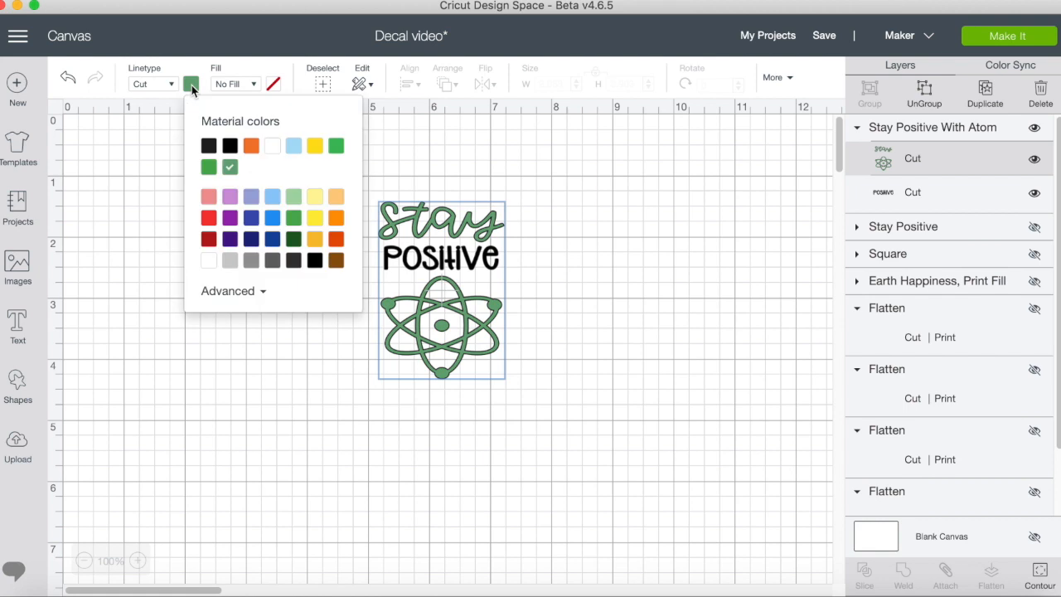
left_click(209, 197)
left_click(229, 292)
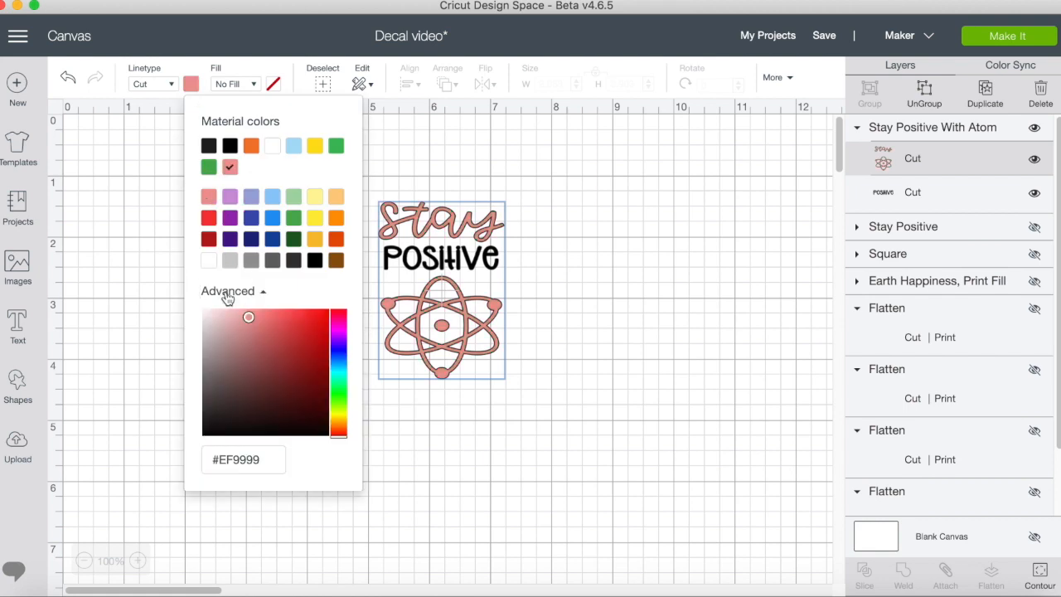
left_click(338, 328)
left_click_drag(338, 328, 339, 321)
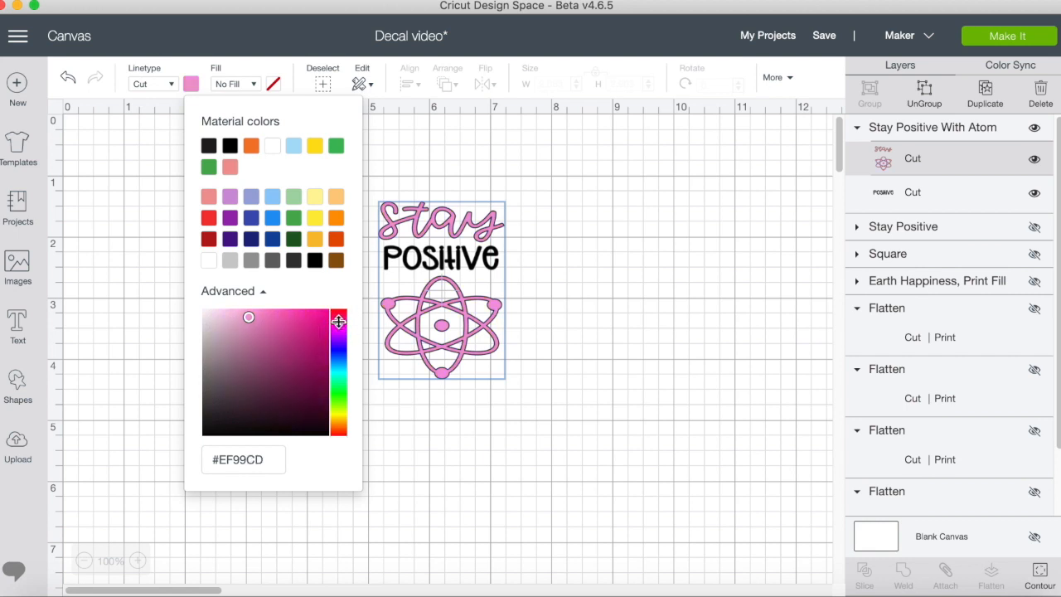
left_click(313, 317)
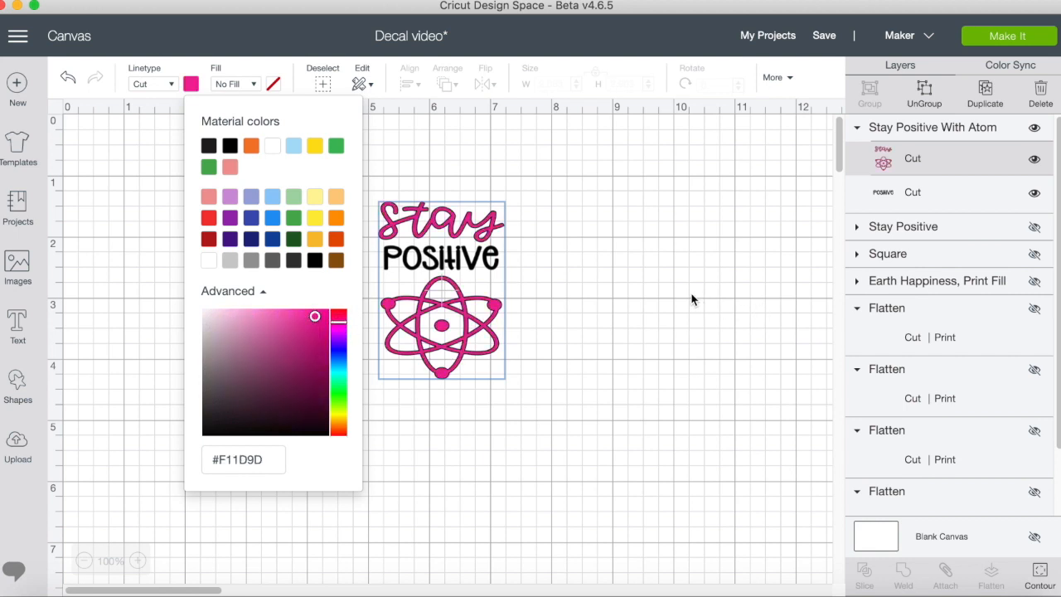
left_click(693, 300)
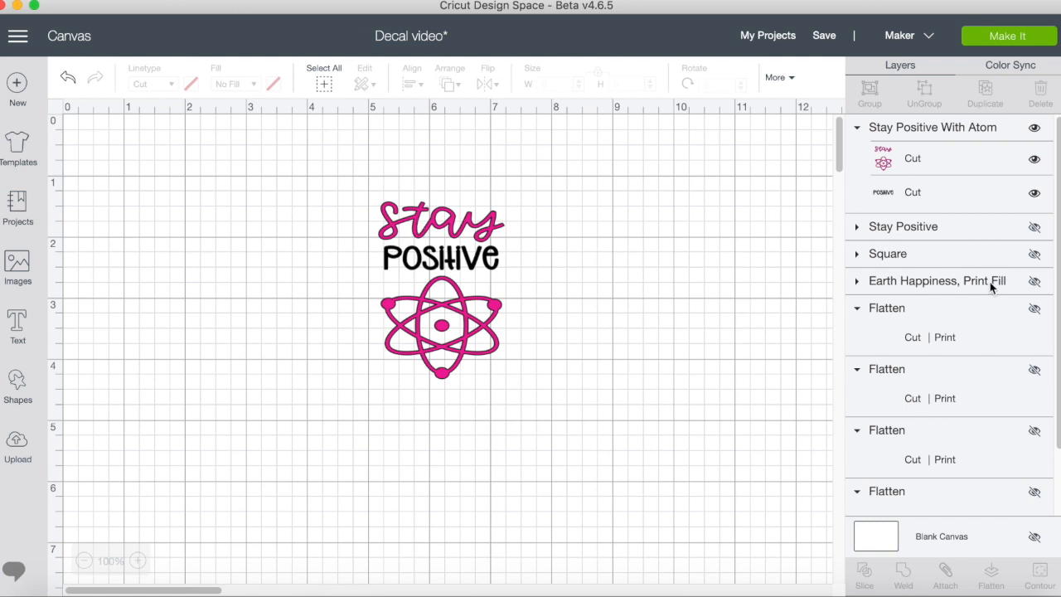
Unhide the Earth Happiness, Print Fill image and place it on the canvas well below the Stay Positive design.
left_click(1034, 284)
left_click(742, 261)
left_click_drag(741, 261, 248, 331)
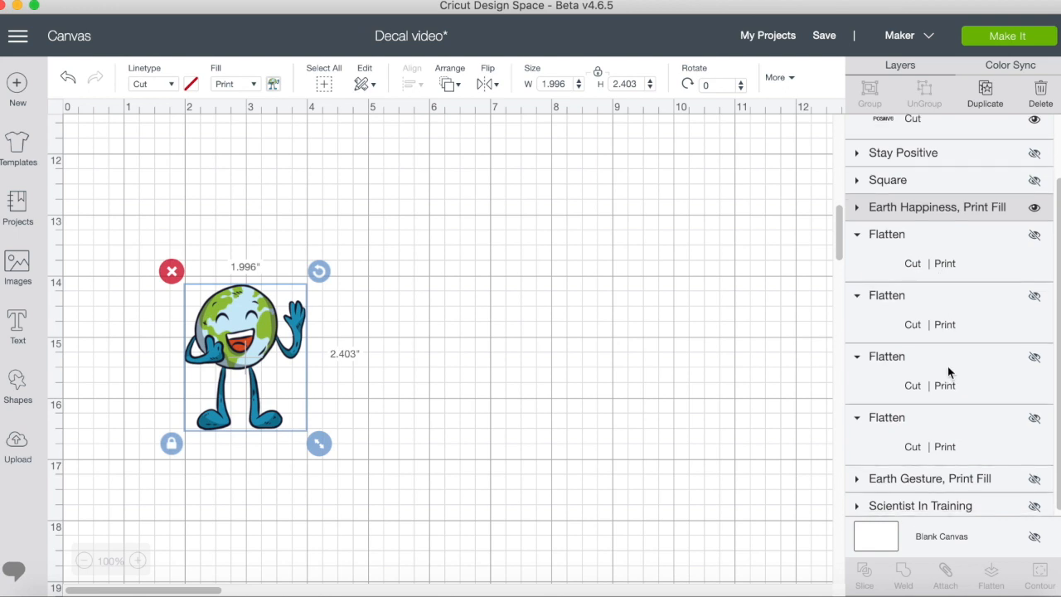
Unhide the Earth Gesture, Print Fill image and place it to the right of the Earth Happiness image.
left_click(1036, 479)
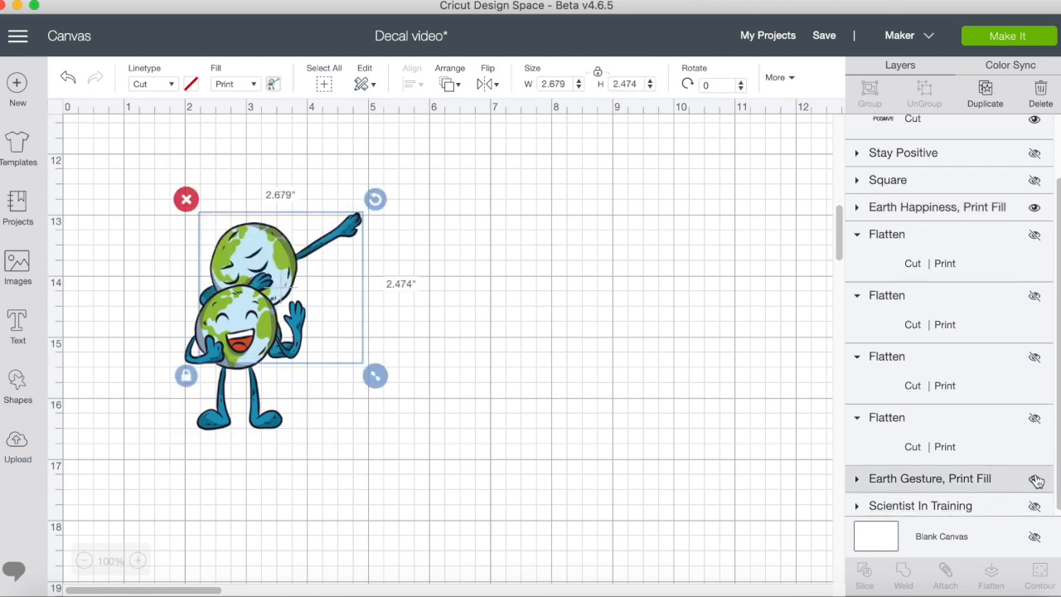
left_click(270, 247)
left_click_drag(270, 247, 534, 317)
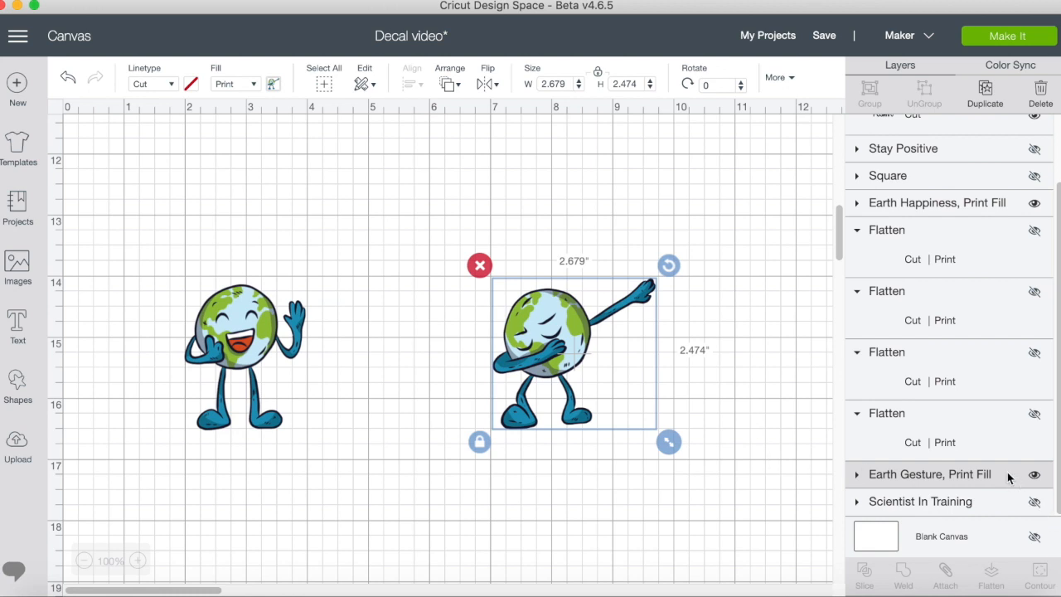
Inspect the Earth Gesture image's layer contents and the Earth Happiness image's linetype and fill settings.
left_click(857, 474)
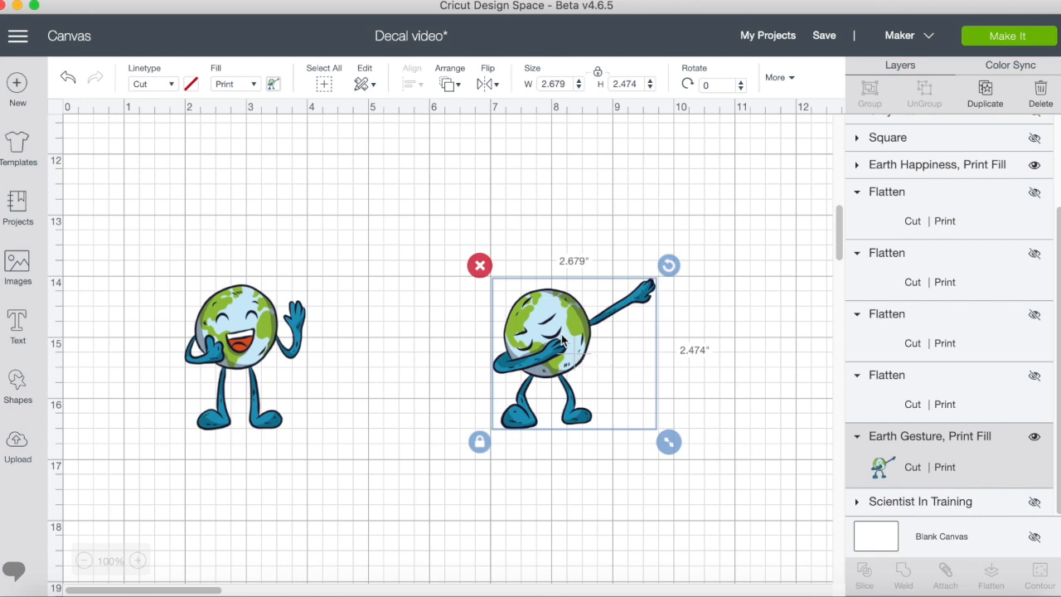
left_click(260, 317)
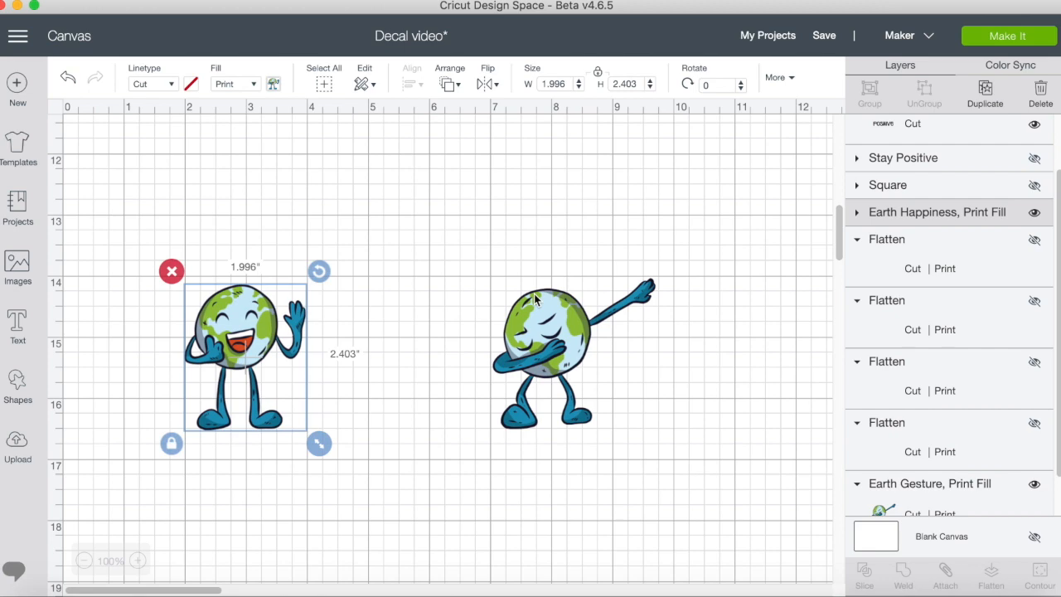
scroll(534, 301, "up", 10)
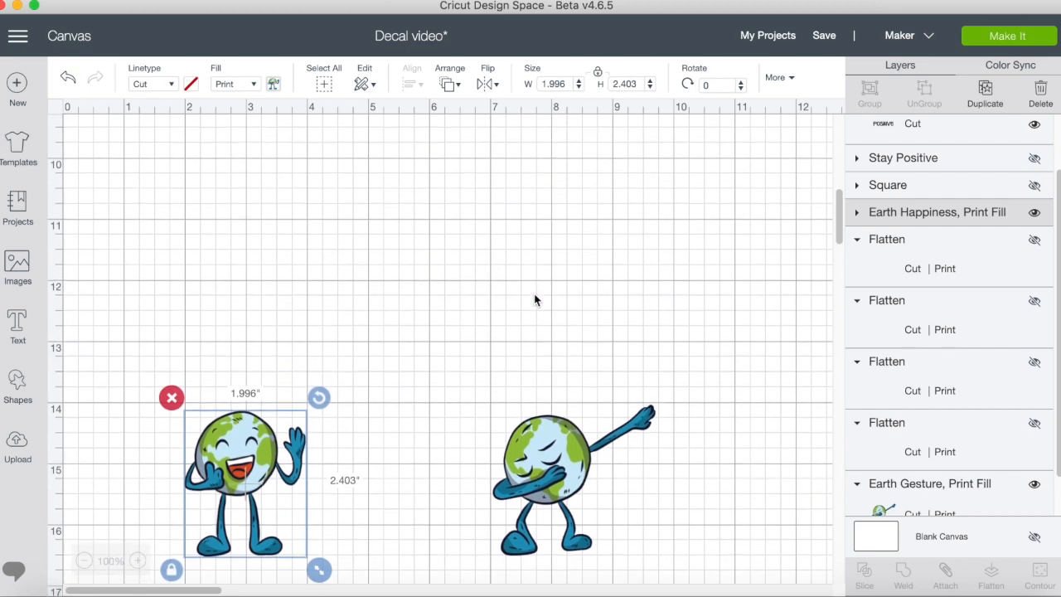
scroll(535, 300, "up", 1)
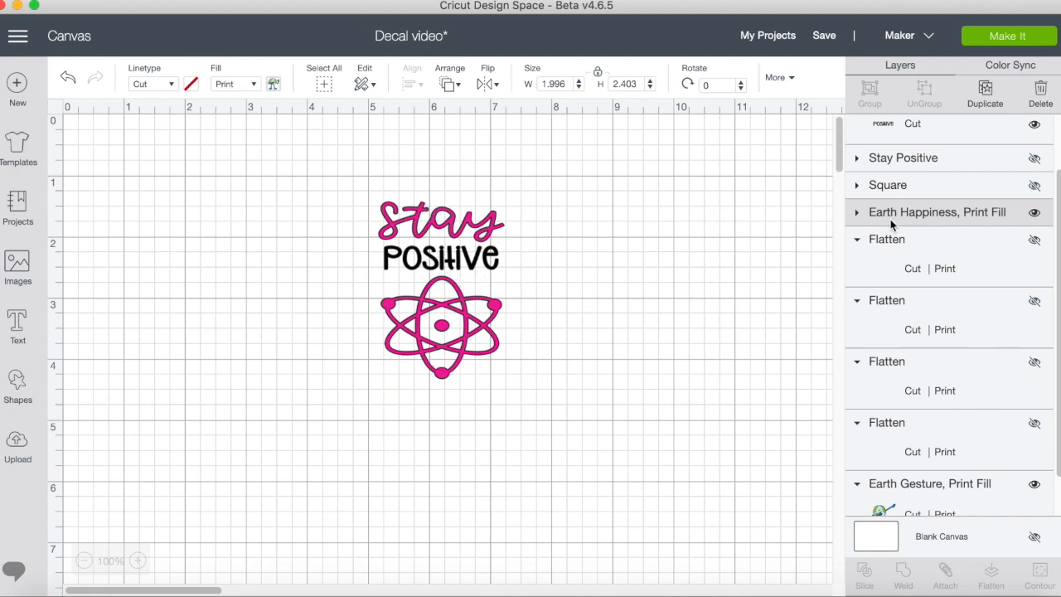
Add a square shape beside the Stay Positive design and stretch it with unlocked proportions to about 2.542 by 3.458 inches.
left_click(459, 265)
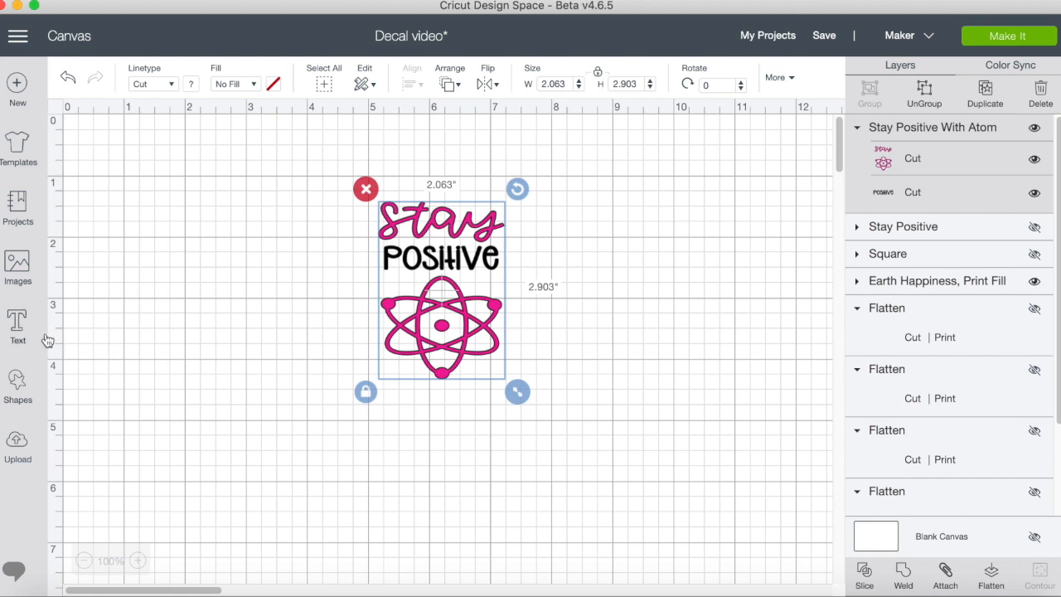
left_click(18, 379)
left_click(88, 274)
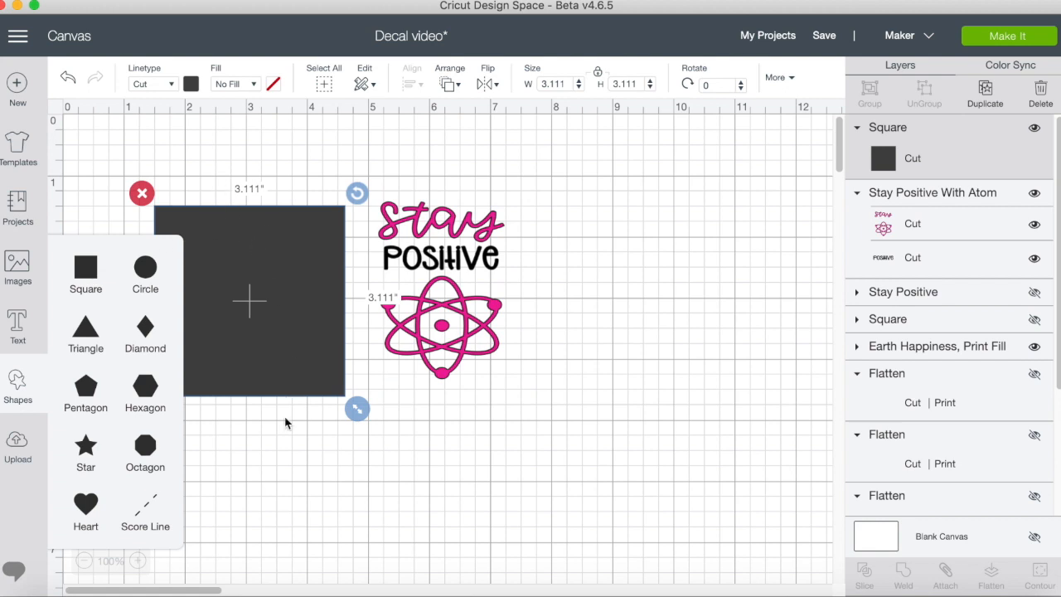
left_click(284, 444)
left_click(178, 373)
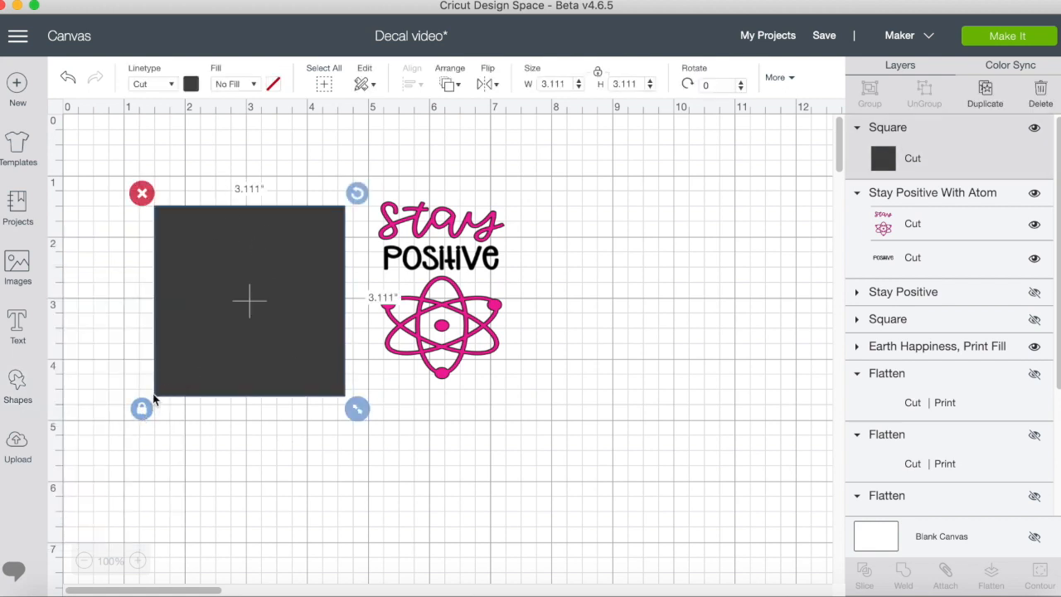
left_click(143, 409)
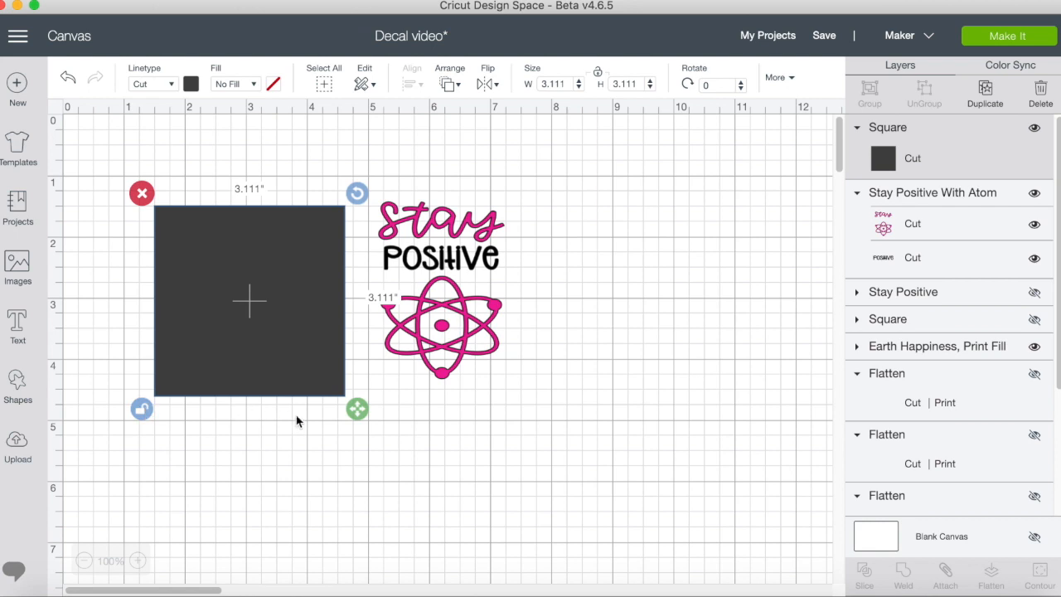
left_click_drag(357, 409, 323, 430)
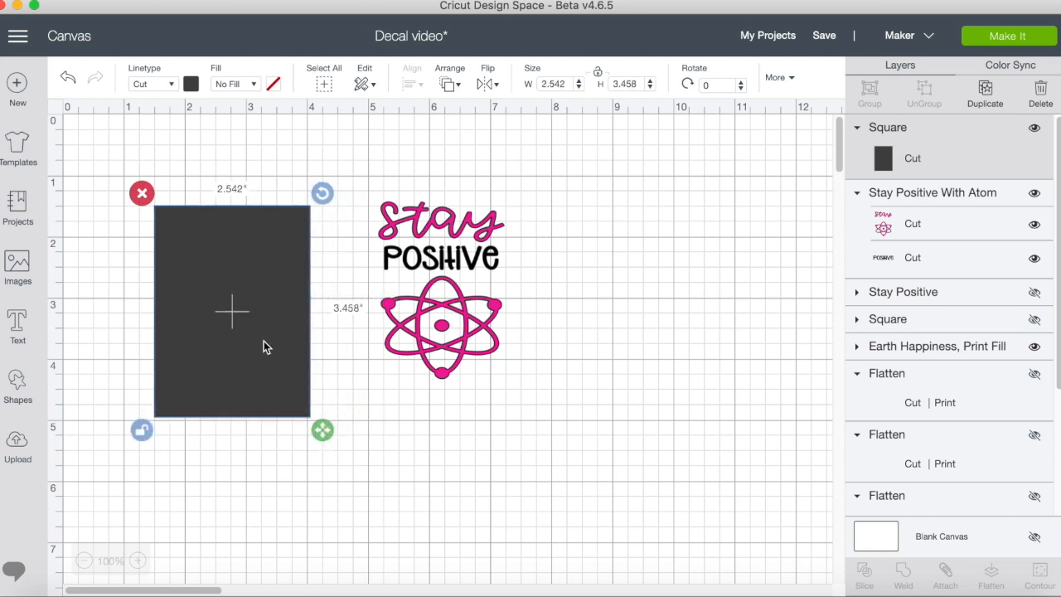
Recolor the rectangle to the light blue material color #ABDEF7.
left_click(191, 84)
left_click(294, 147)
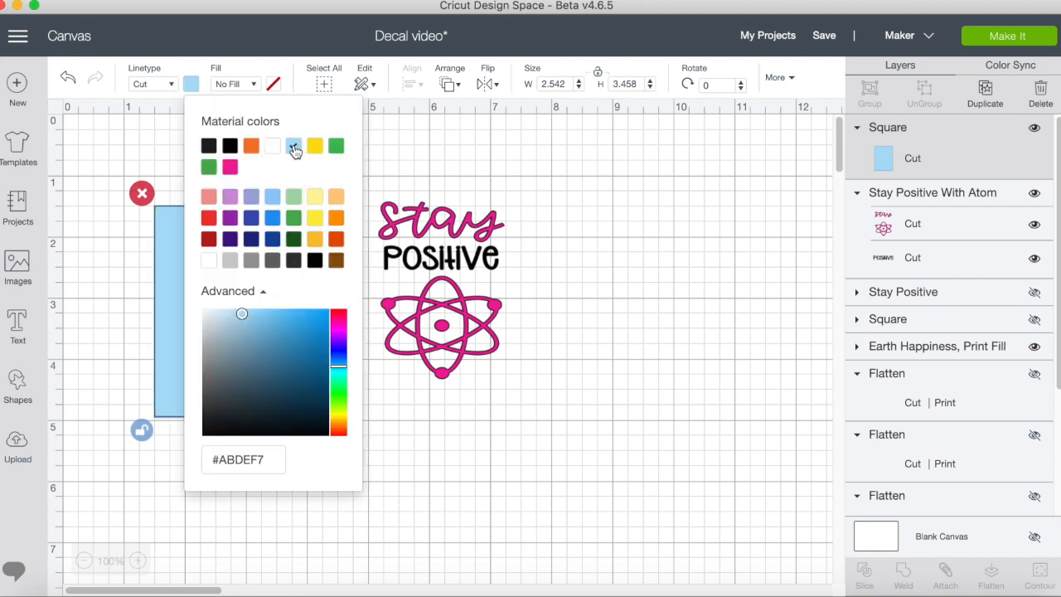
left_click(153, 330)
Place the light blue rectangle behind the Stay Positive With Atom design and center the design on it.
left_click_drag(214, 297, 407, 267)
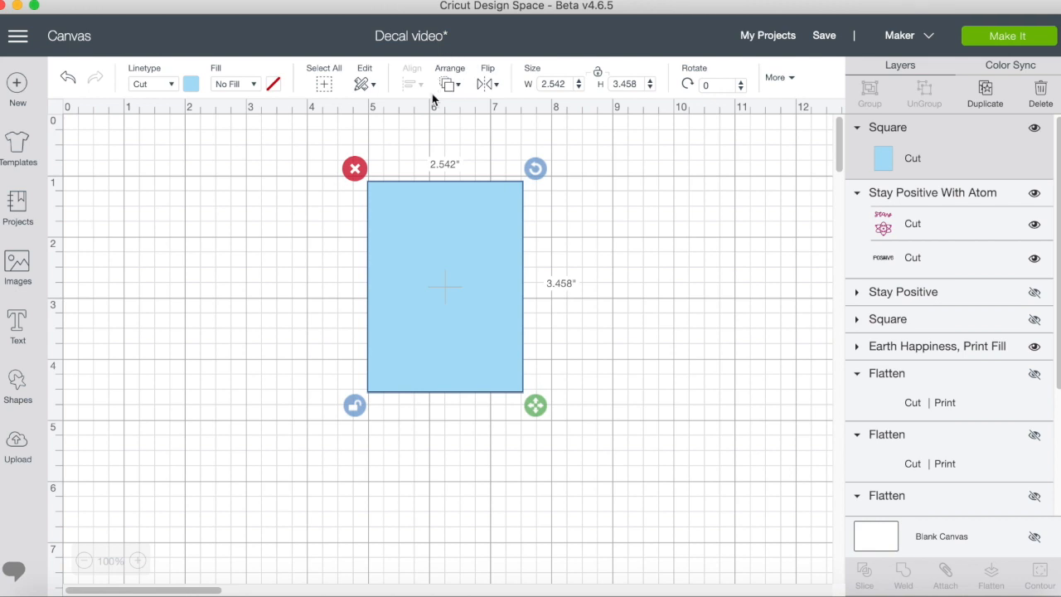
left_click(459, 86)
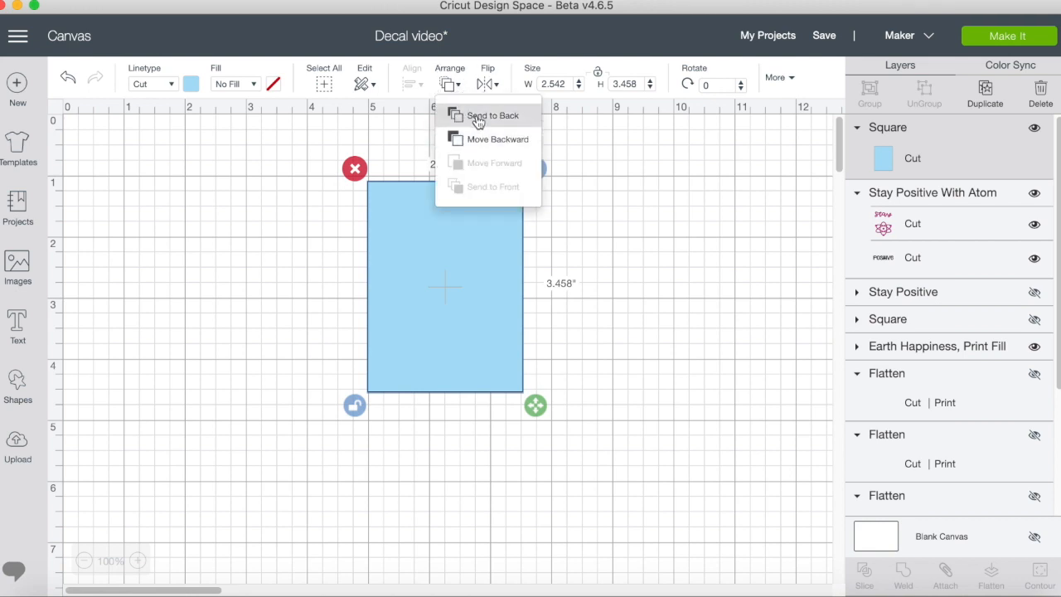
left_click(478, 117)
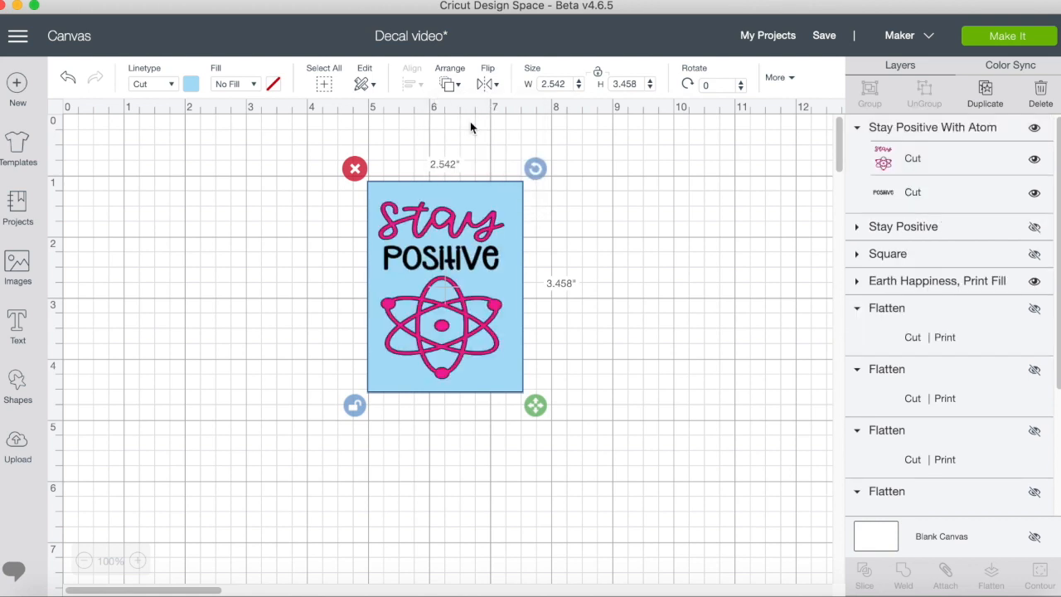
left_click(500, 370)
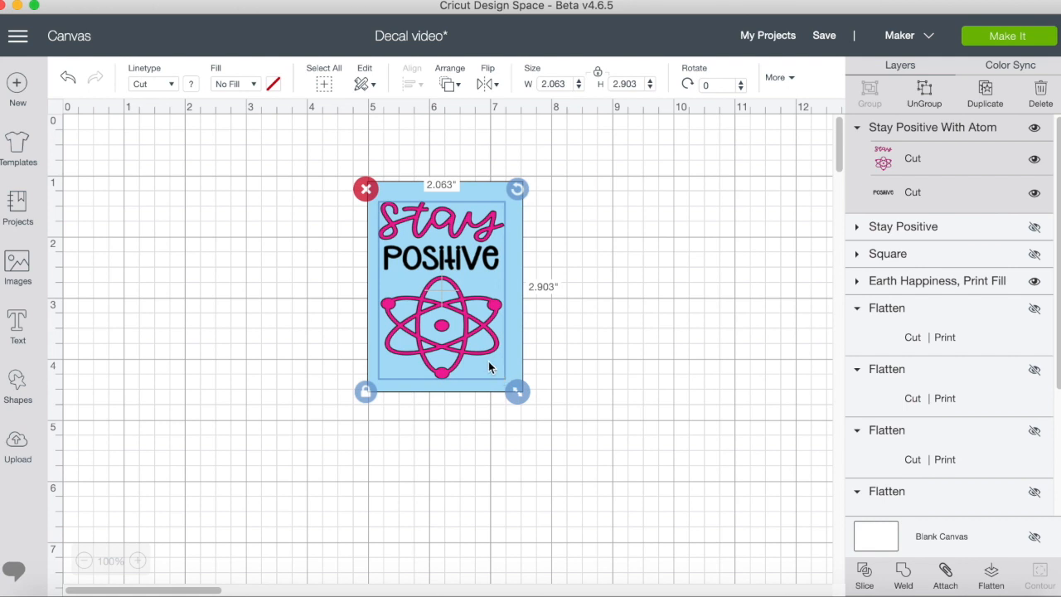
left_click_drag(445, 324, 446, 324)
left_click(656, 324)
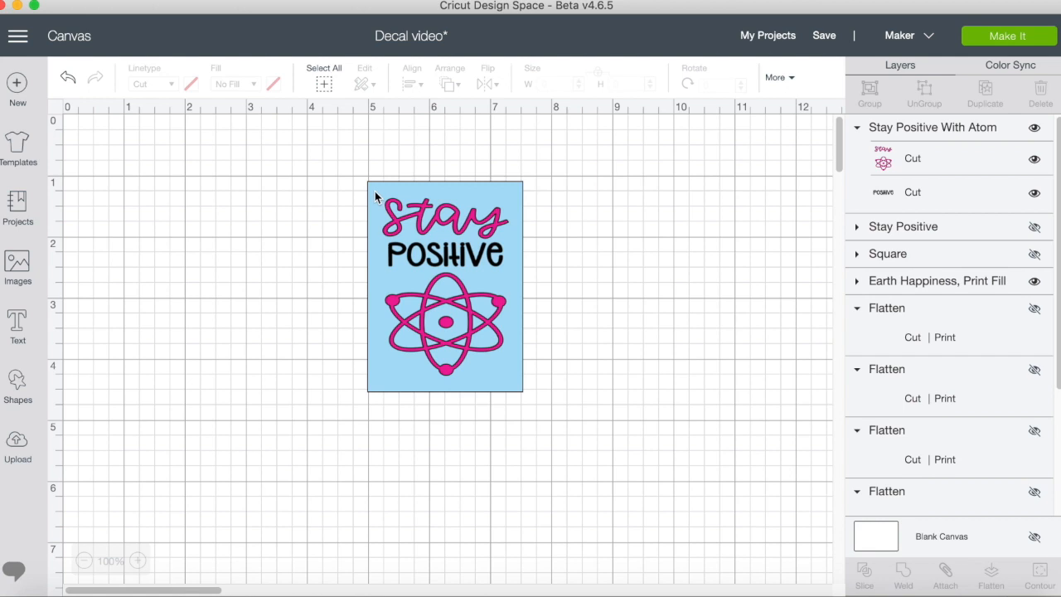
Flatten the Stay Positive design together with its blue backing rectangle and hide the flattened layer.
left_click_drag(316, 158, 555, 405)
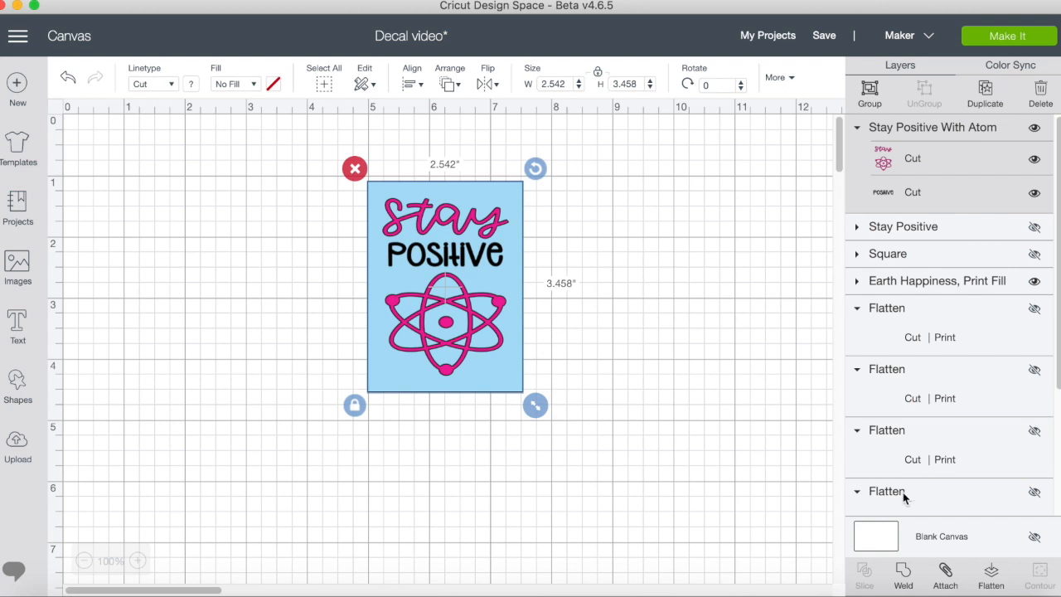
left_click(992, 578)
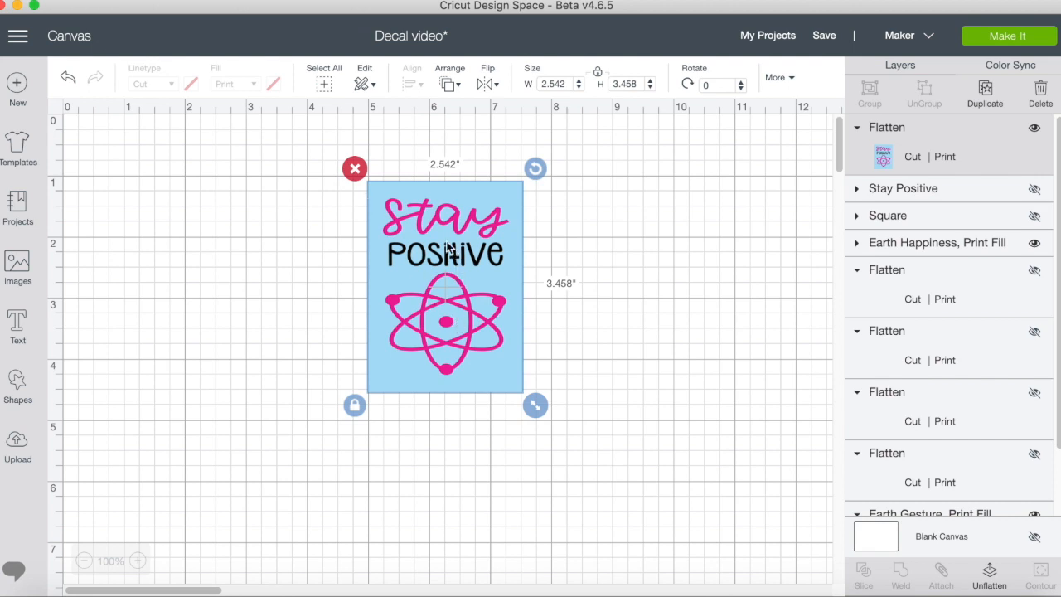
left_click(1034, 130)
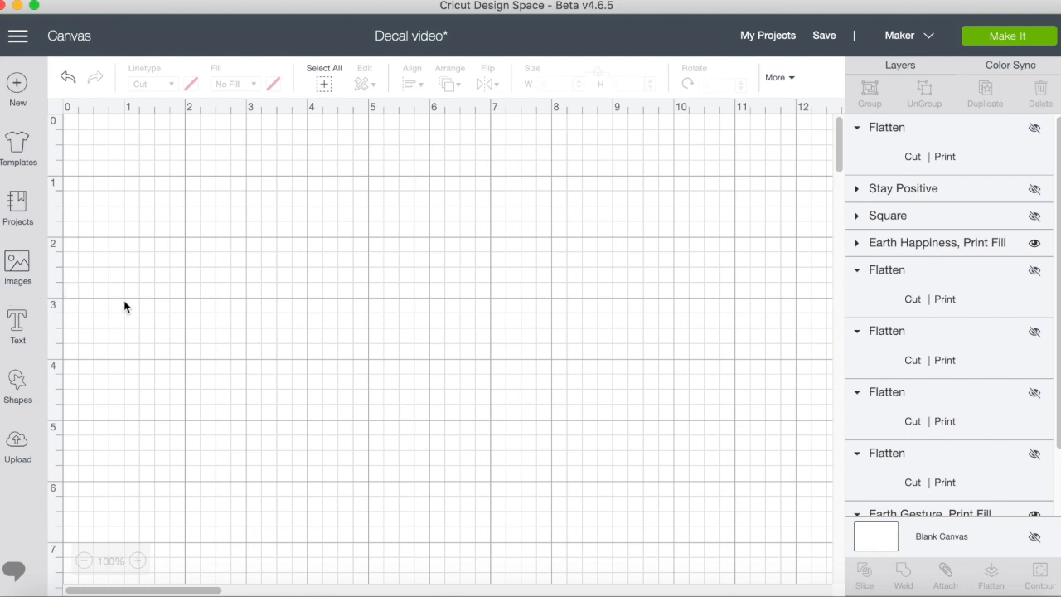
Search the image library for "periodic table" in place of the previous search term.
left_click(18, 270)
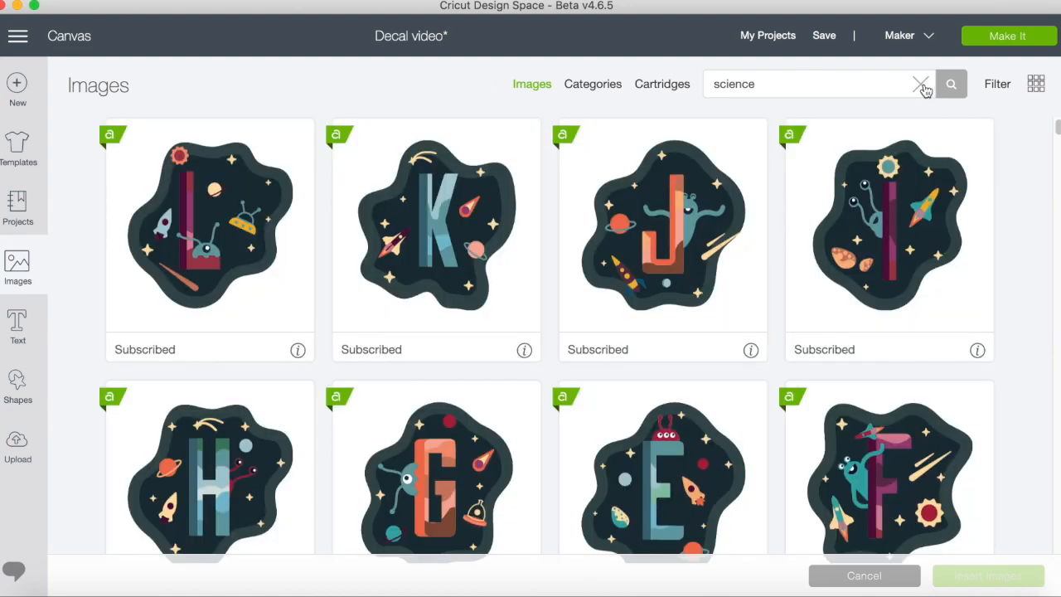
left_click(921, 85)
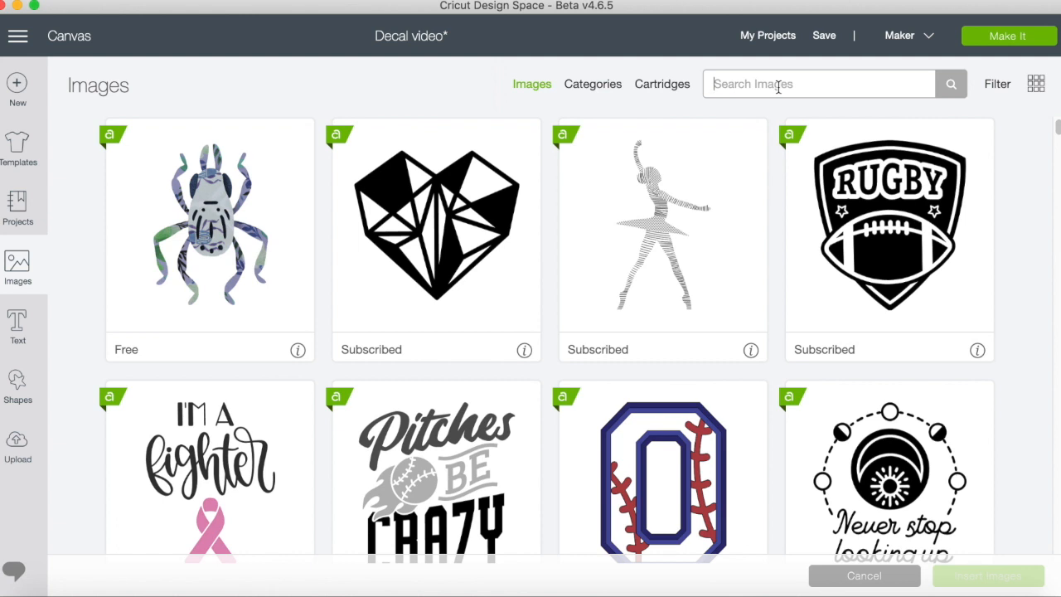
type("periodic table")
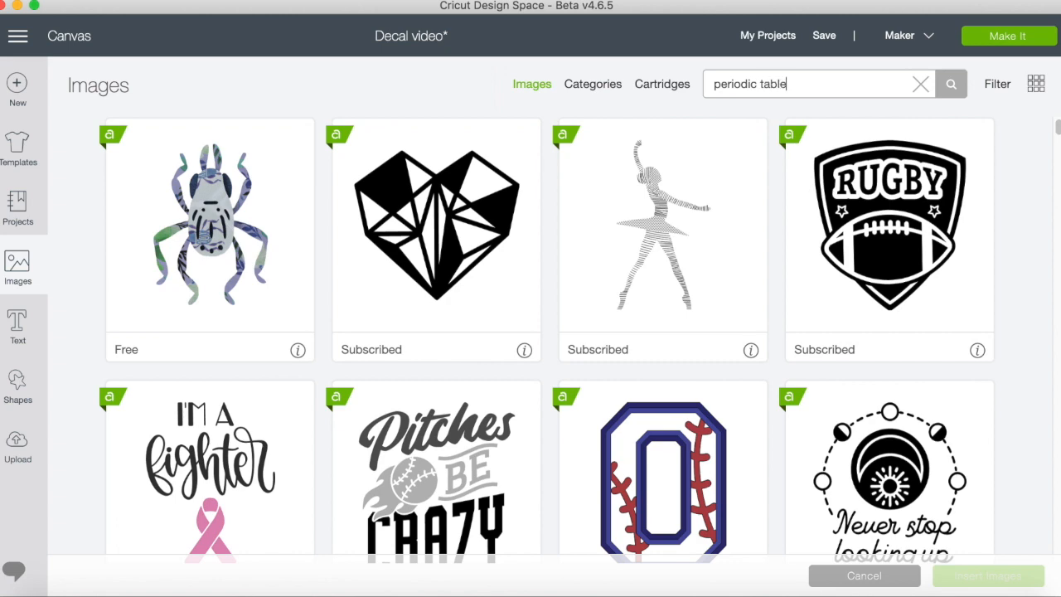
key("Return")
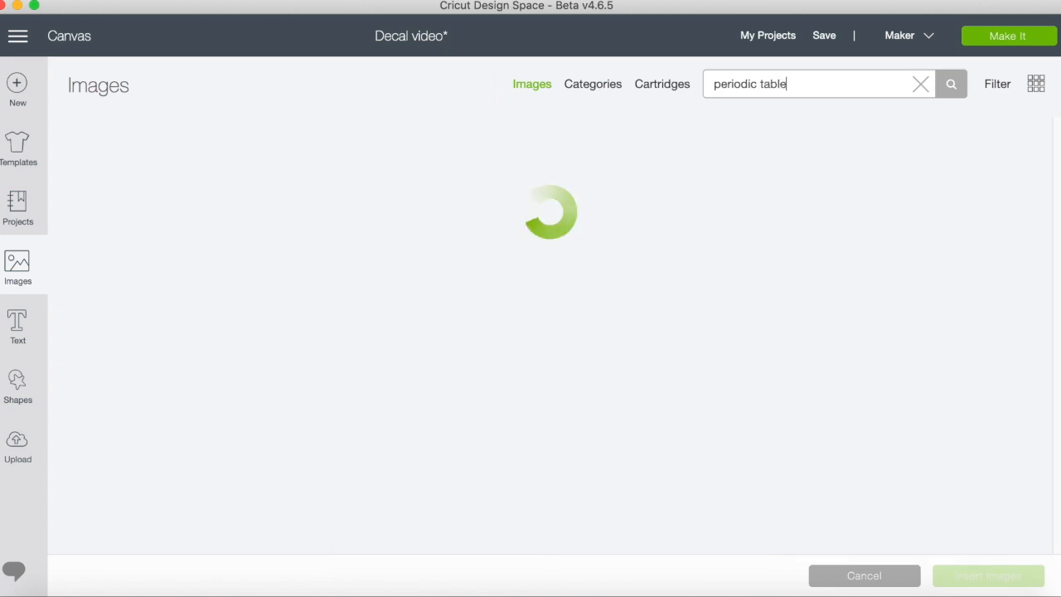
Find the orange Erbium element tile among the periodic table images, insert it and move it to about the 5-inch horizontal mark.
scroll(676, 263, "down", 15)
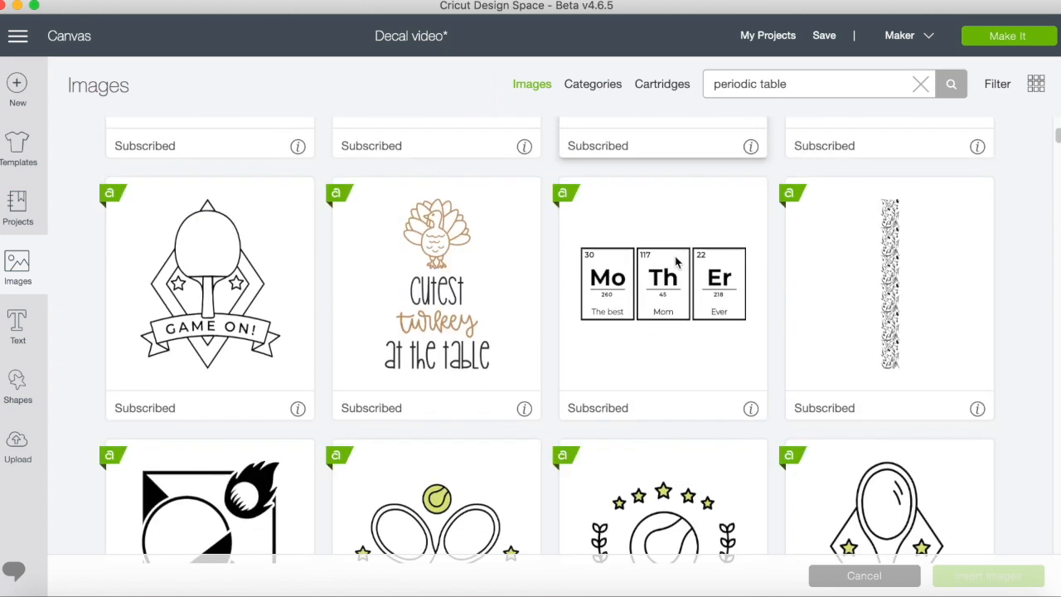
scroll(675, 263, "up", 3)
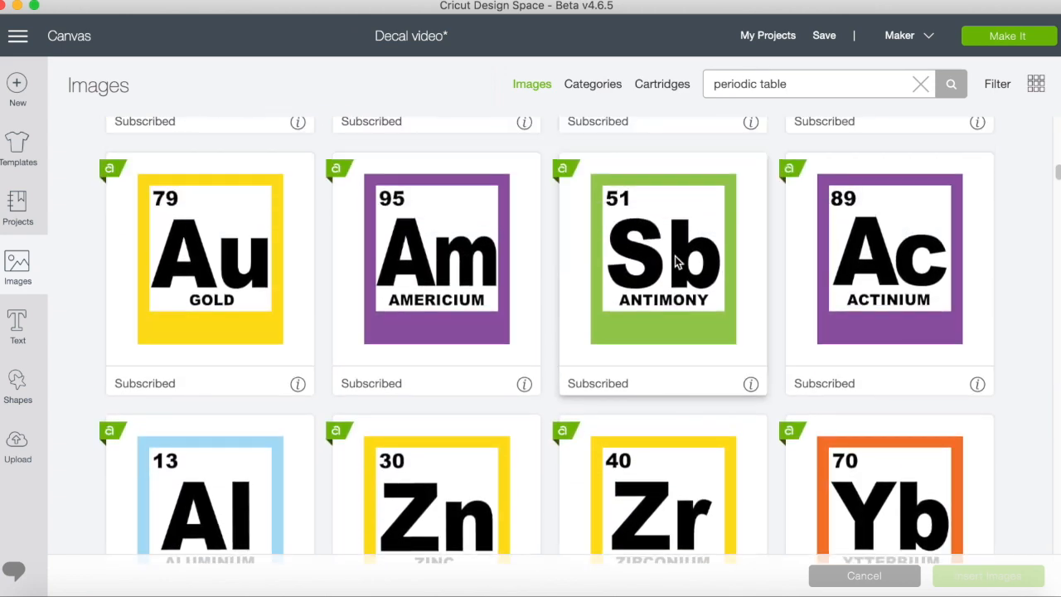
scroll(676, 263, "down", 5)
scroll(676, 261, "down", 10)
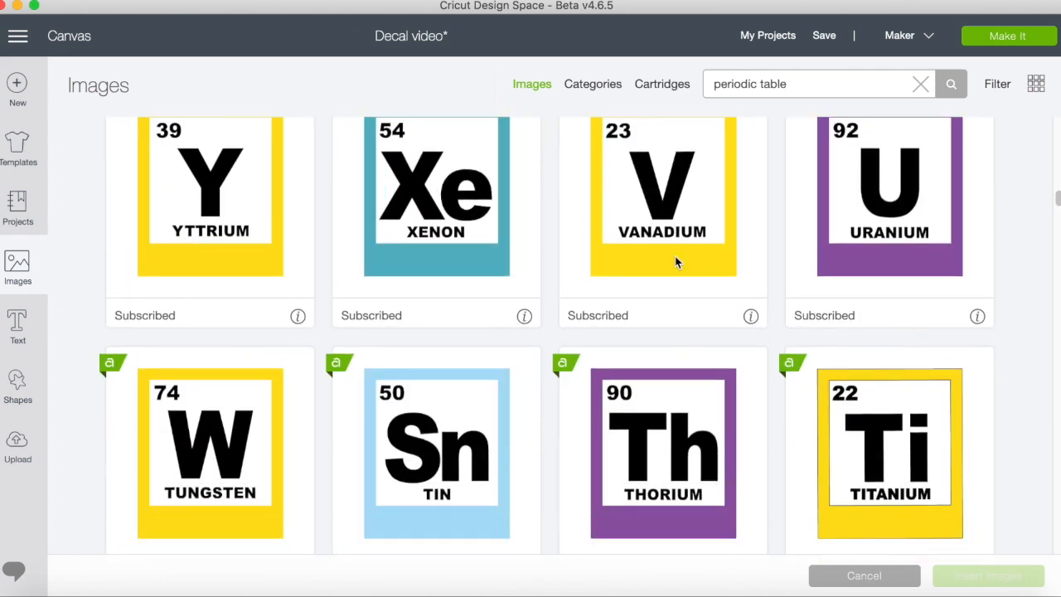
scroll(676, 262, "down", 3)
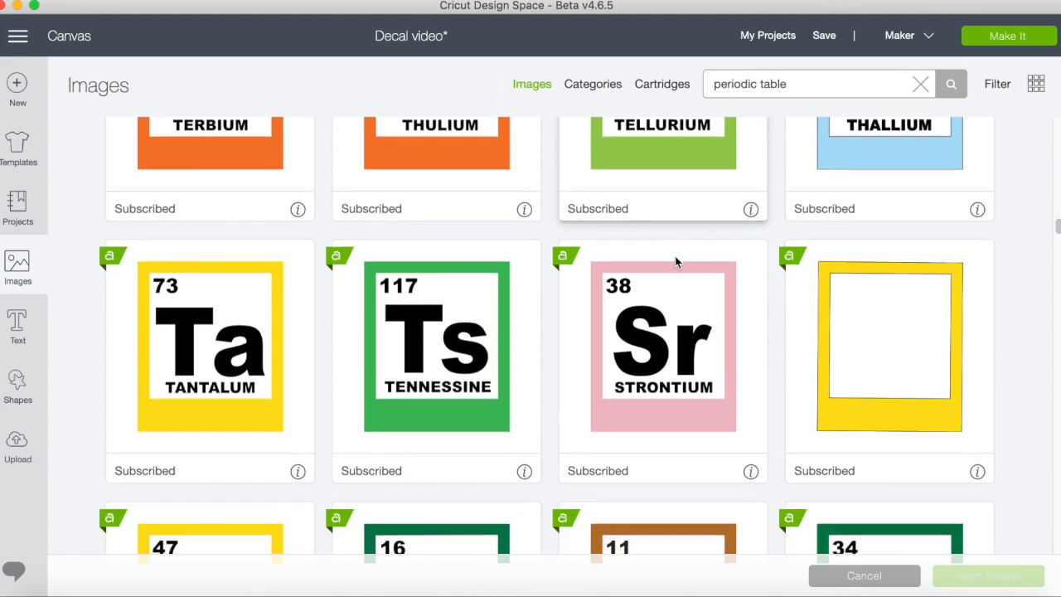
scroll(676, 262, "down", 2)
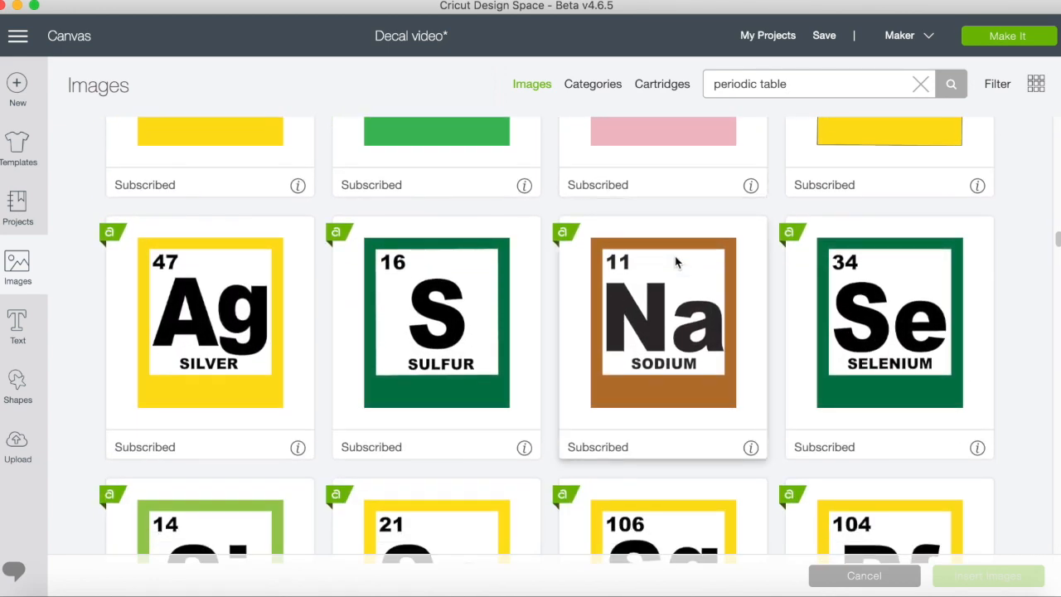
scroll(675, 262, "down", 10)
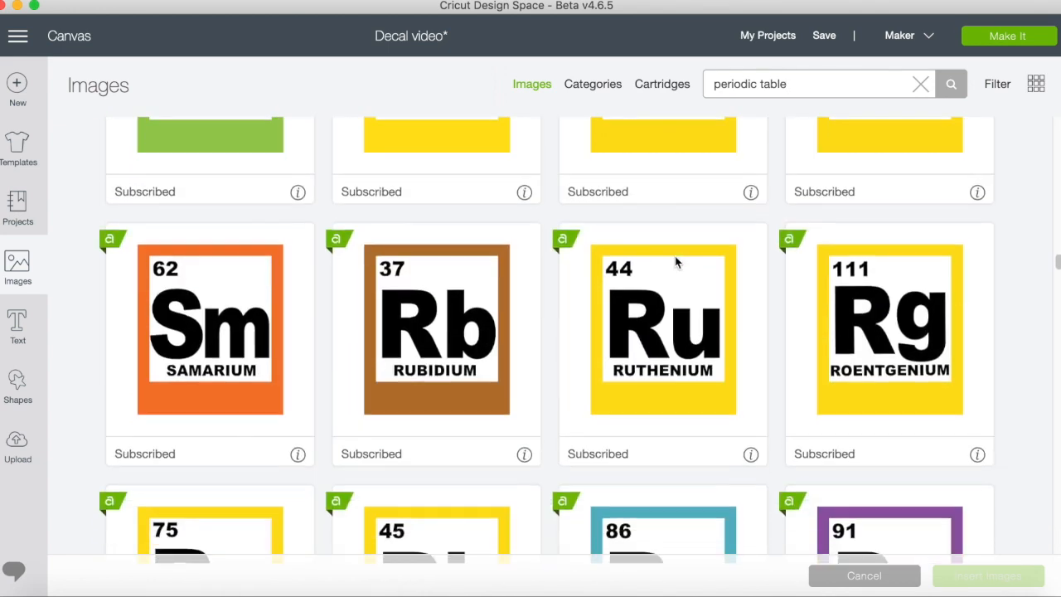
scroll(675, 262, "down", 10)
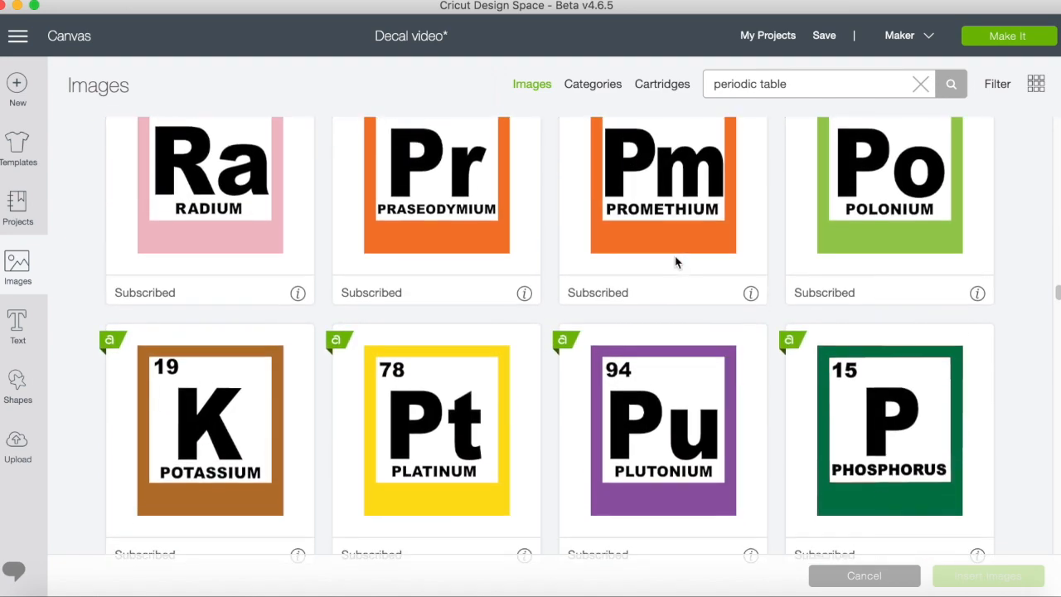
scroll(675, 263, "down", 12)
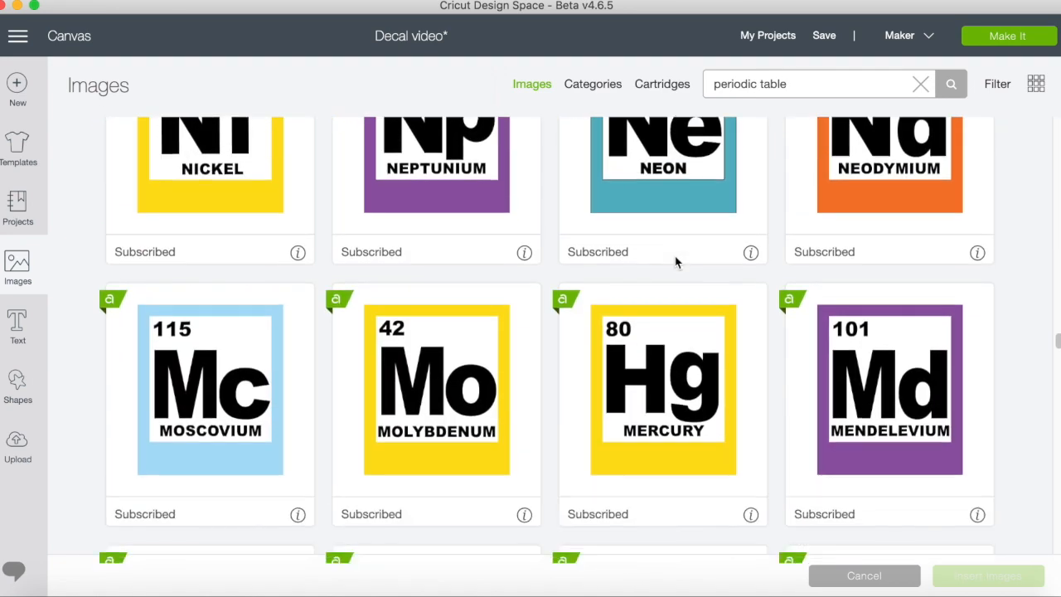
scroll(676, 262, "down", 11)
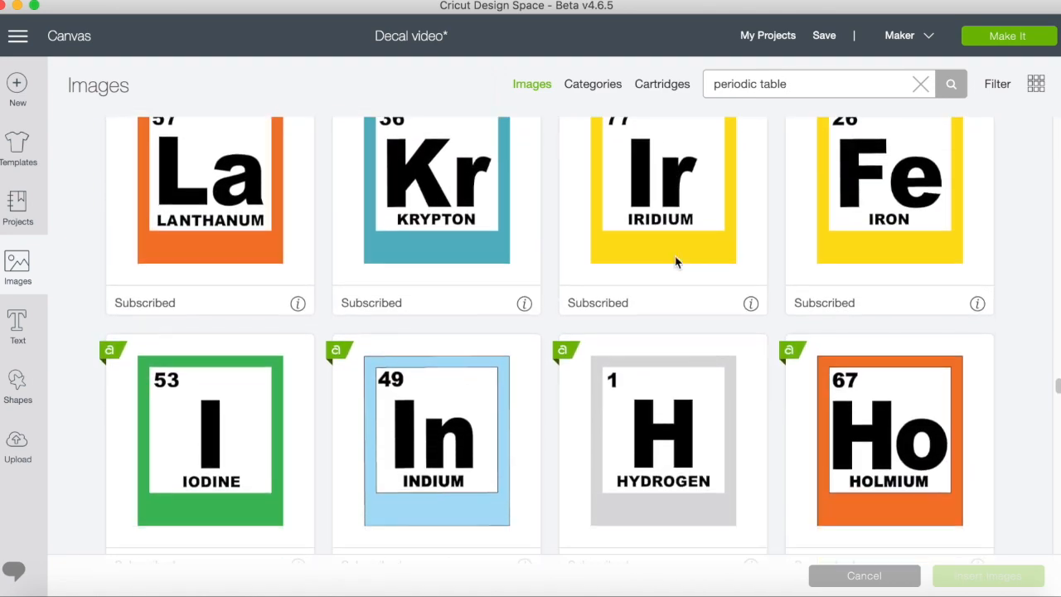
scroll(674, 262, "down", 8)
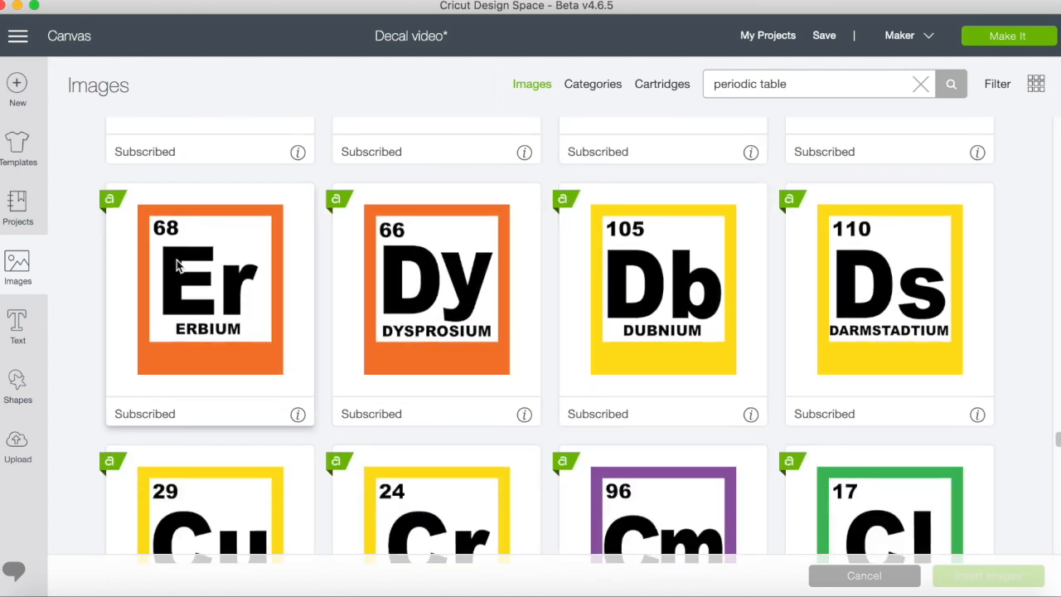
left_click(187, 355)
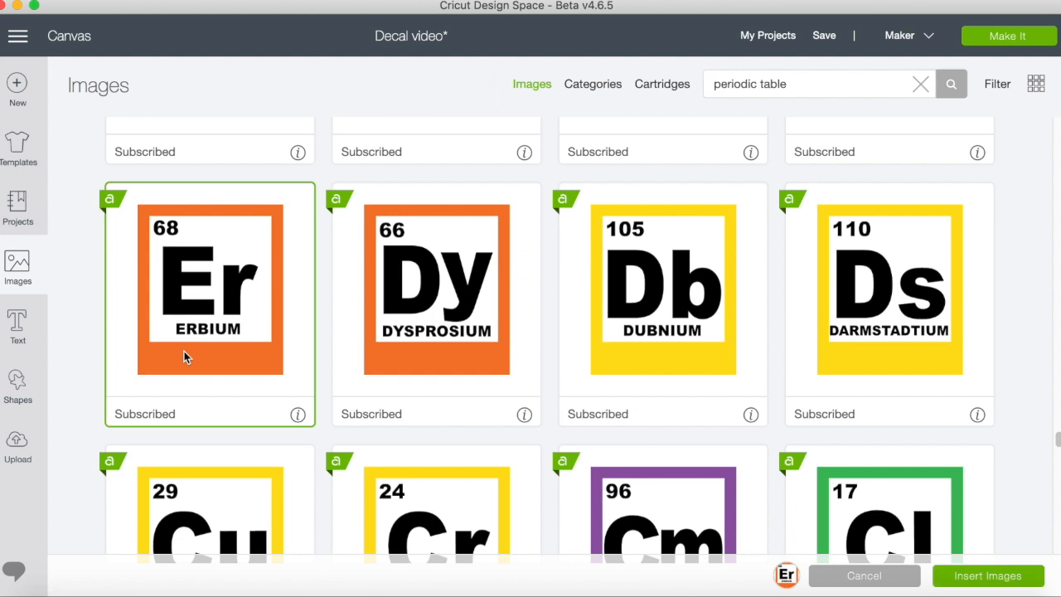
left_click(985, 580)
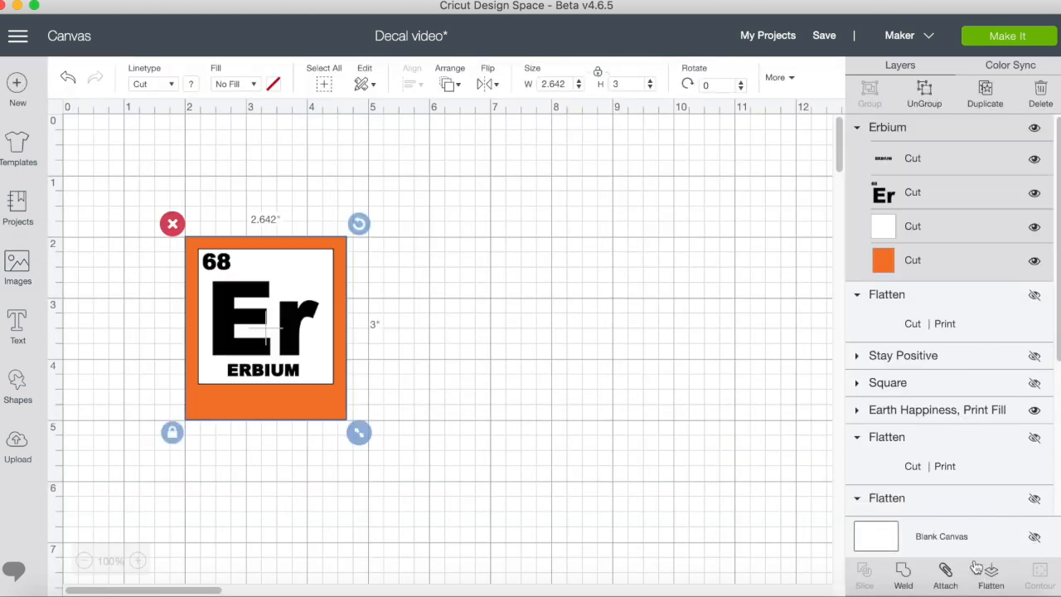
left_click_drag(246, 374, 444, 327)
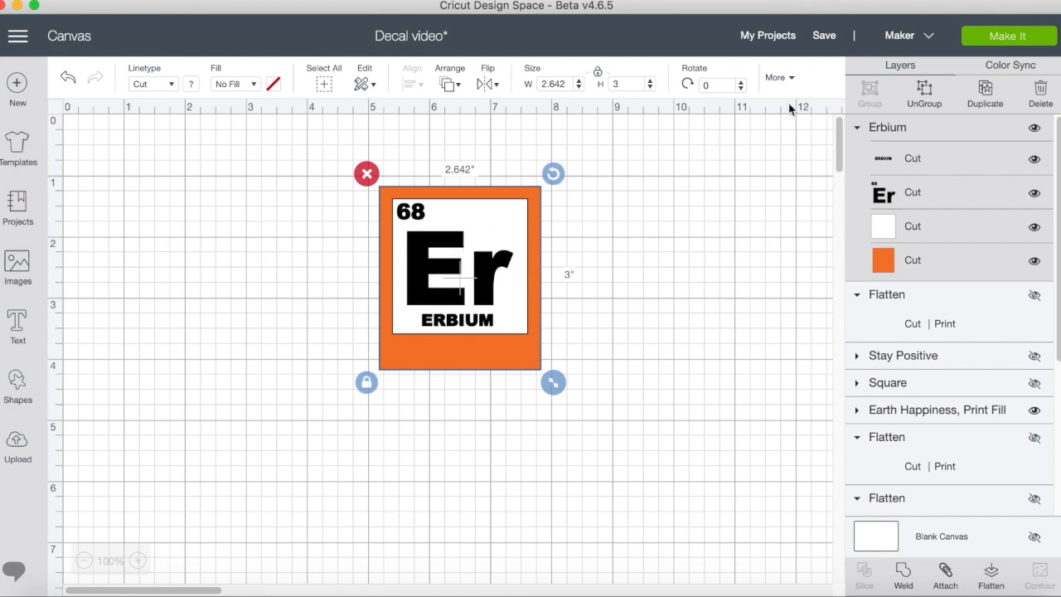
Ungroup the Erbium tile and hide the letter r contour in its Er symbol layer.
left_click(925, 89)
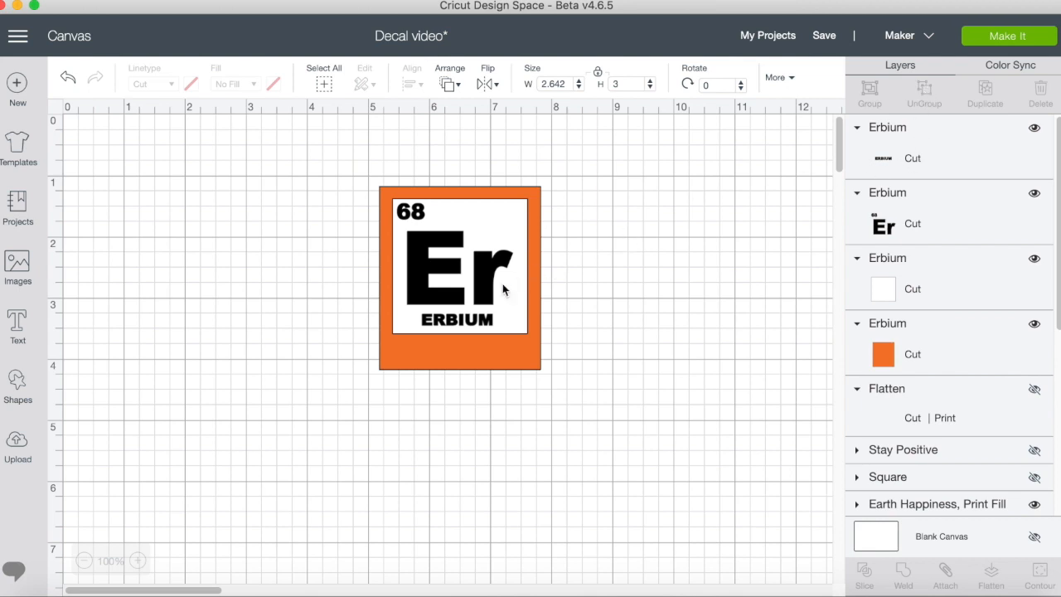
left_click(485, 279)
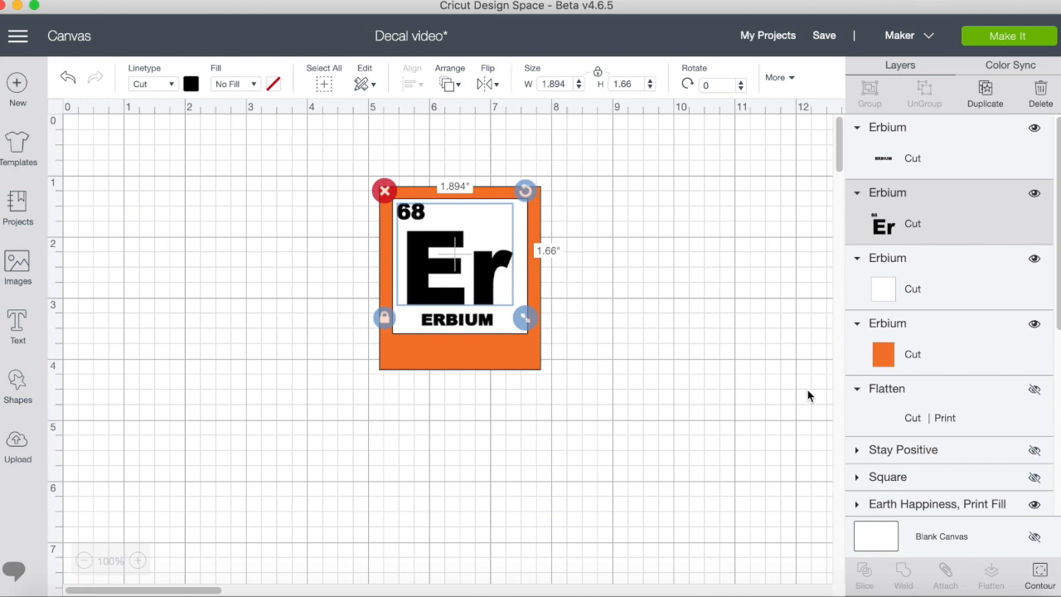
left_click(1040, 575)
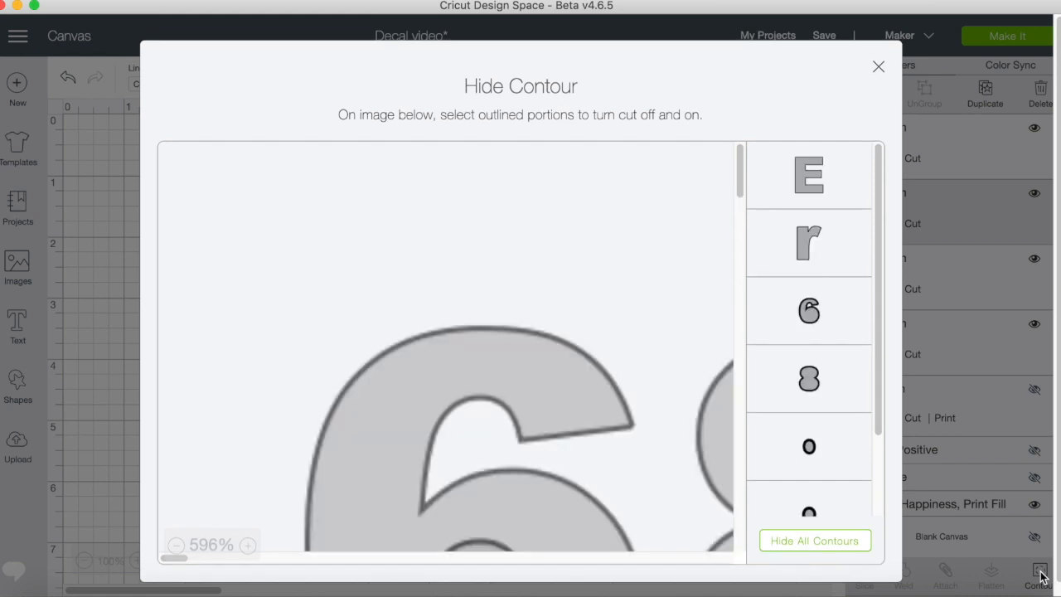
left_click(801, 250)
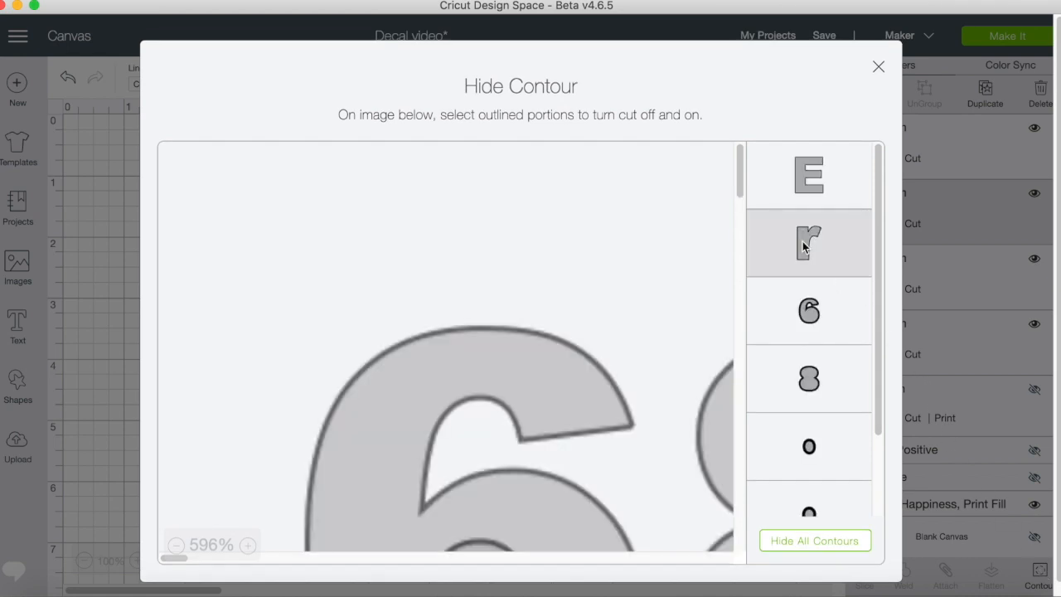
left_click(878, 68)
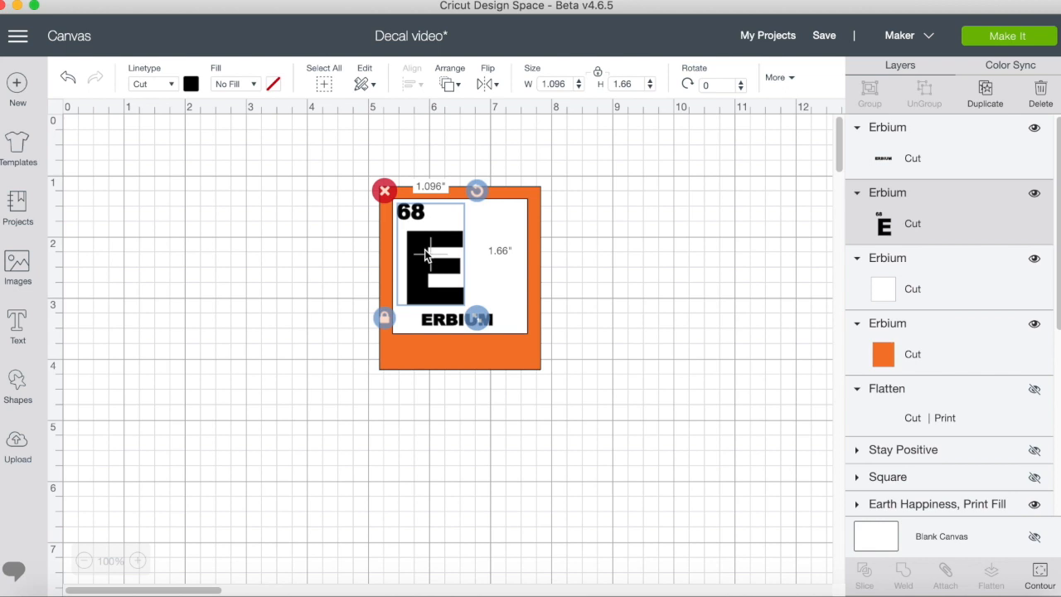
Center the remaining 68 and E within the white square and delete the ERBIUM label beneath them.
left_click_drag(425, 254, 452, 255)
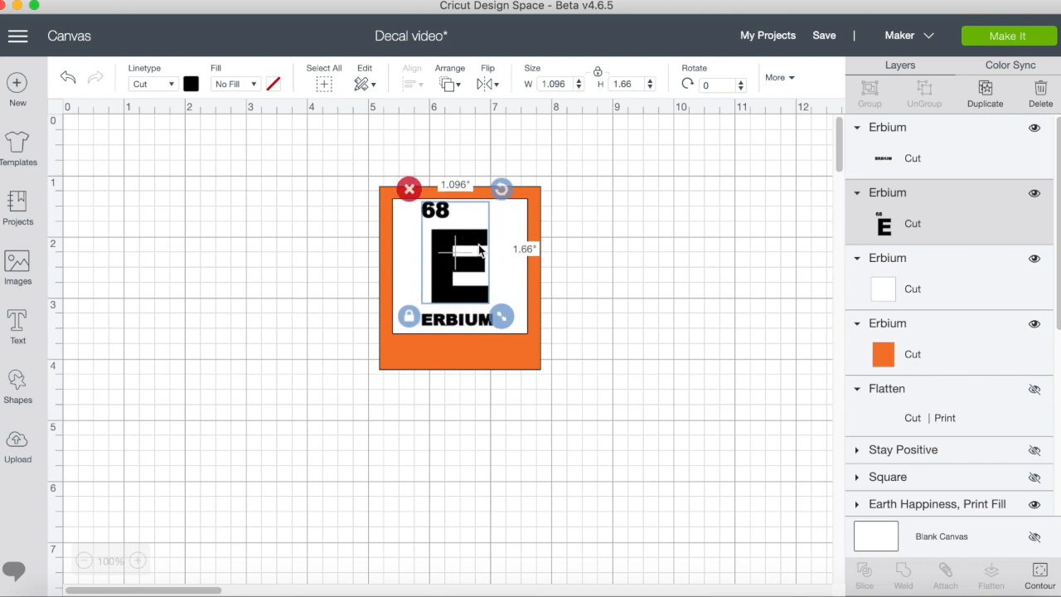
left_click(583, 274)
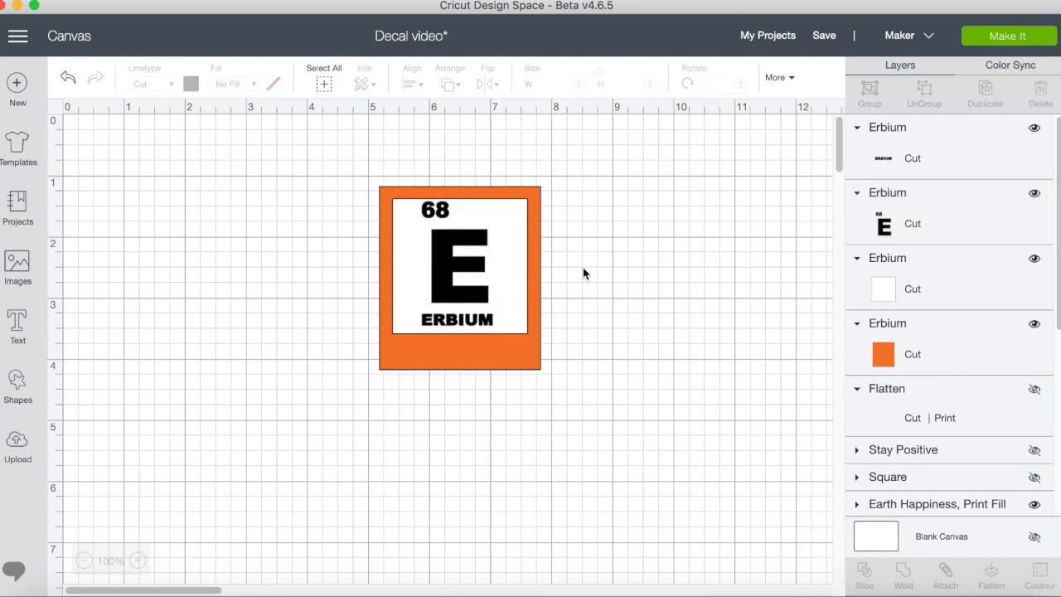
left_click(478, 329)
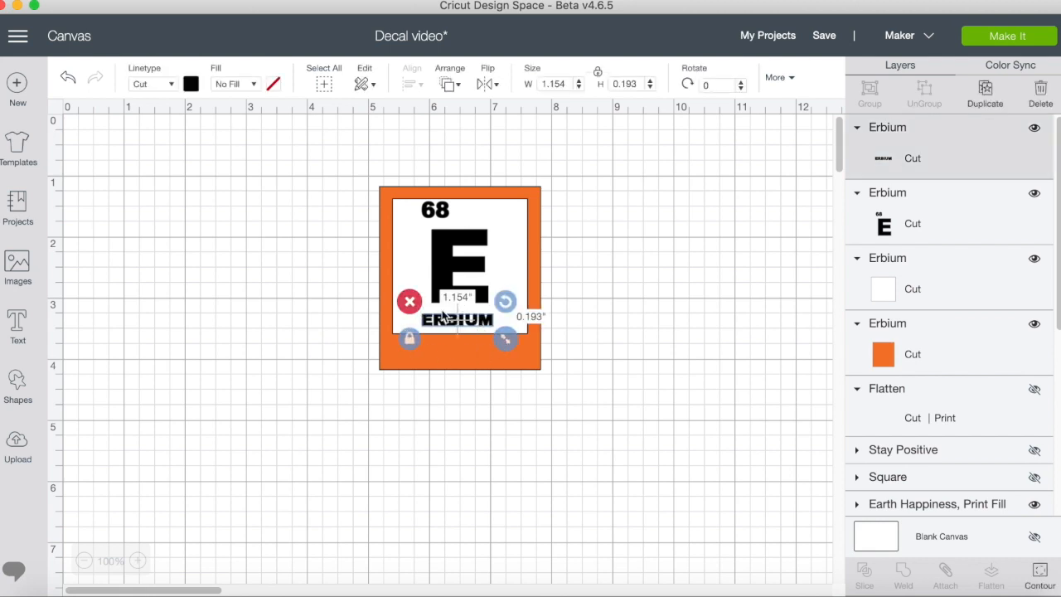
left_click(409, 302)
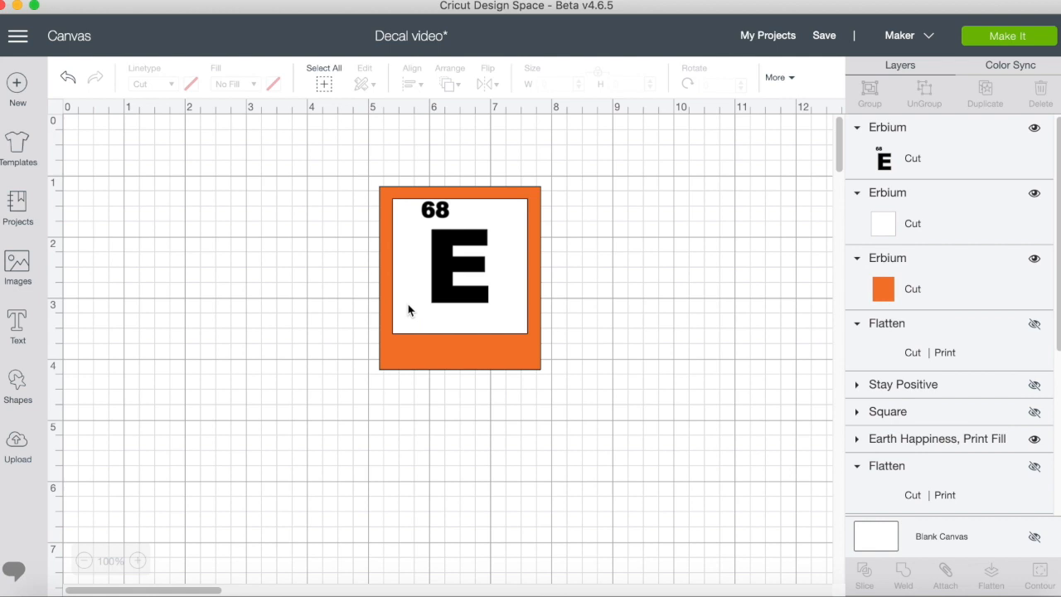
Add the text EXCELLENT in bold Cricut Sans, all capitals, beneath the orange element tile.
left_click(17, 323)
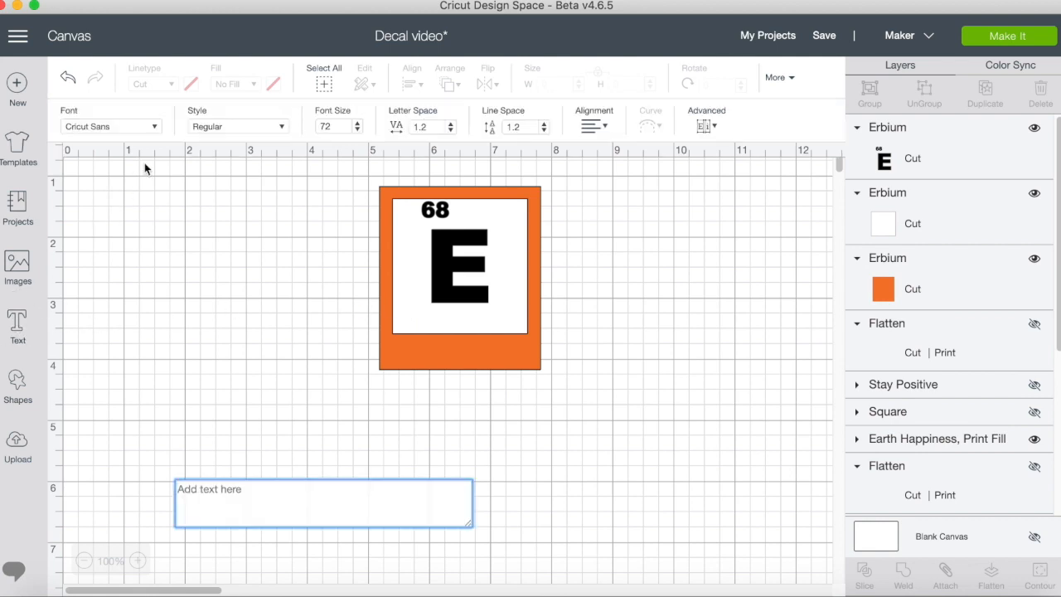
left_click(282, 127)
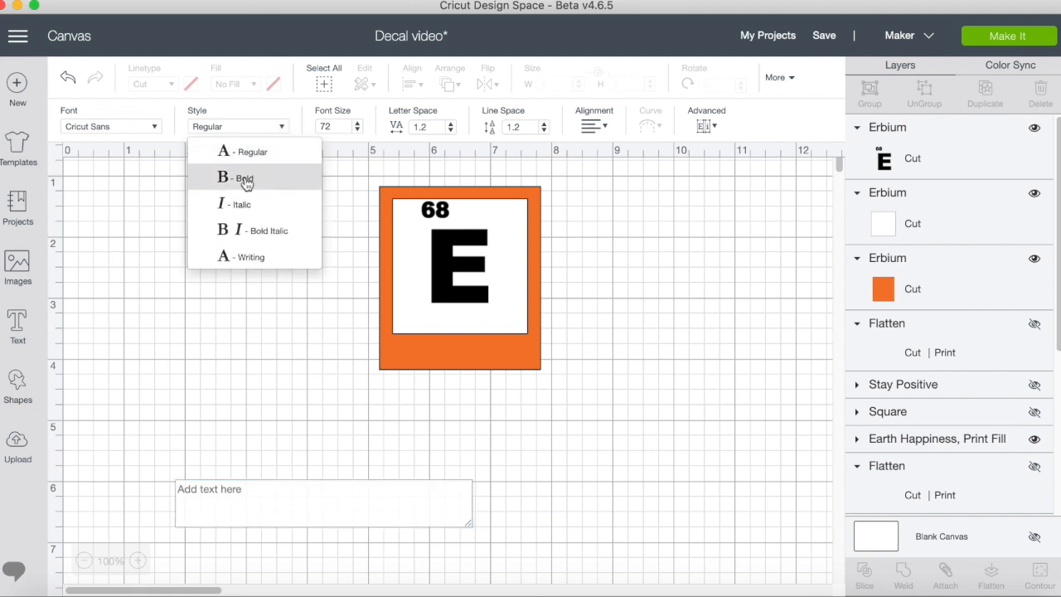
left_click(244, 178)
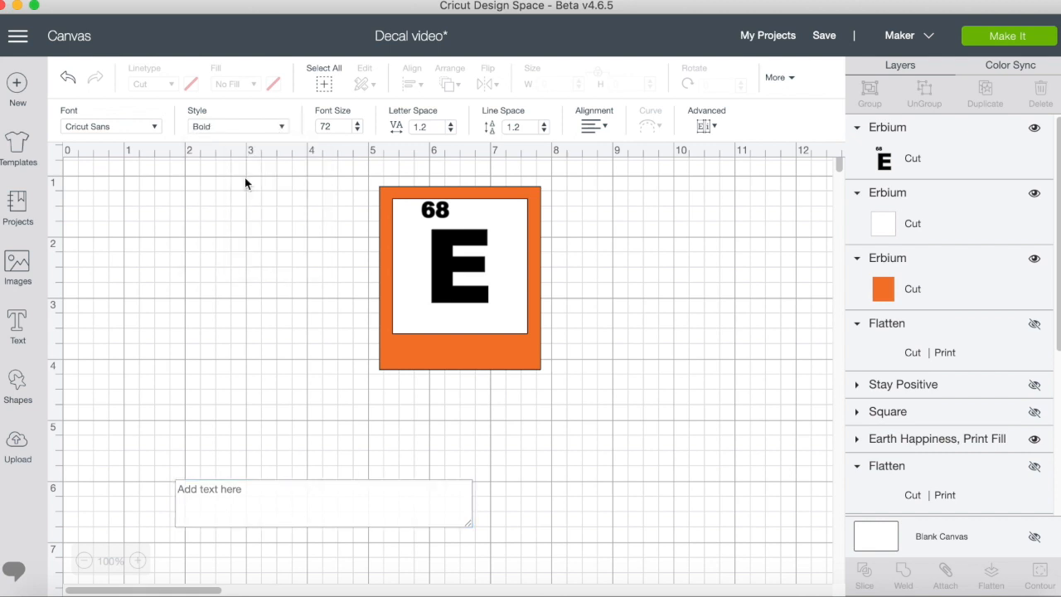
left_click(205, 494)
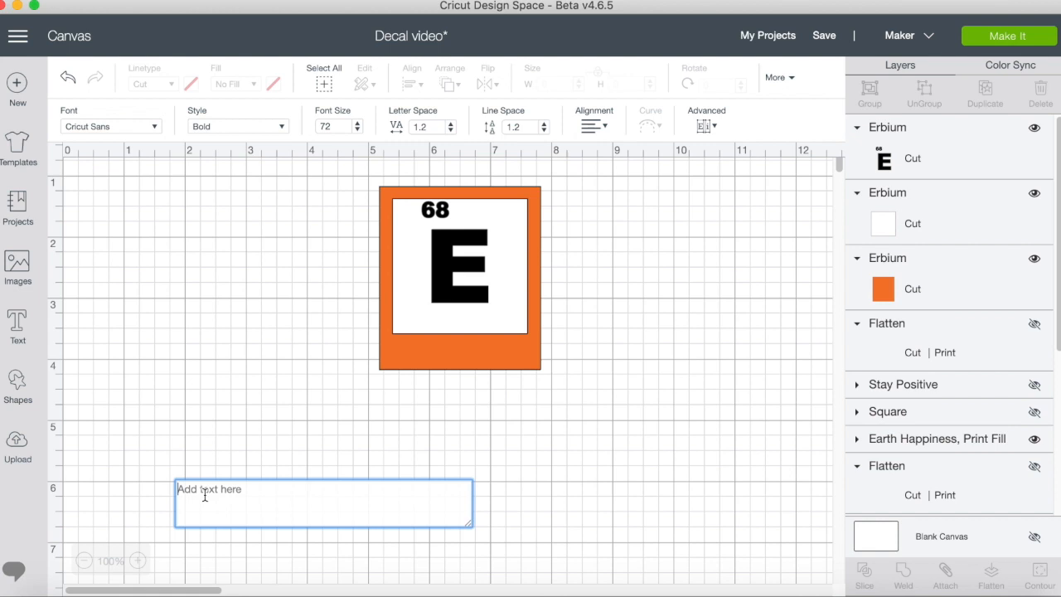
type("E")
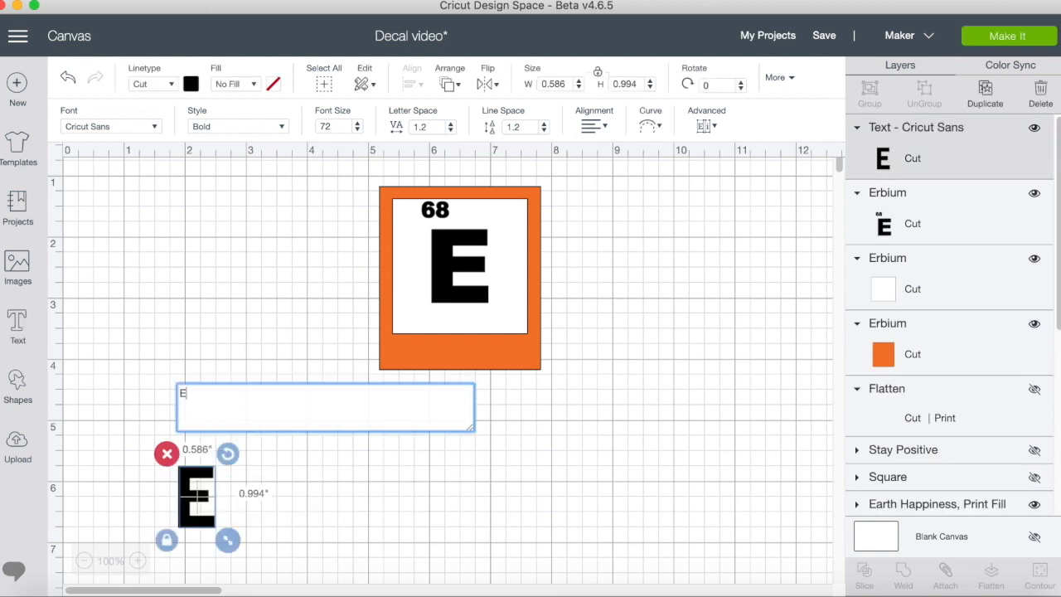
type("xcellent")
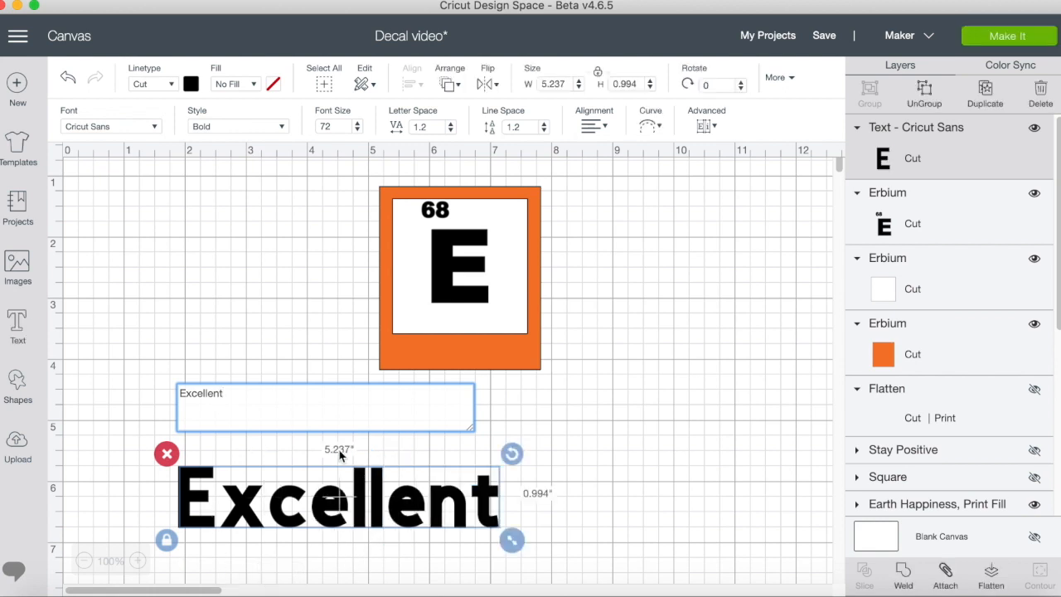
key("BackSpace")
key("BackSpace")
key("BackSpace")
key("BackSpace")
key("BackSpace")
key("BackSpace")
key("BackSpace")
key("BackSpace")
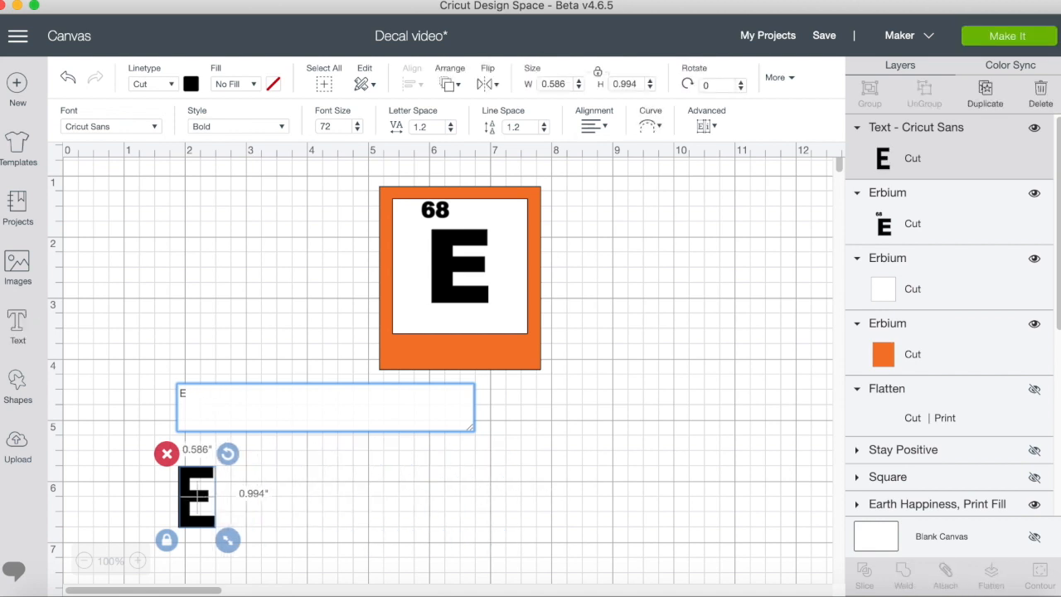
type("X")
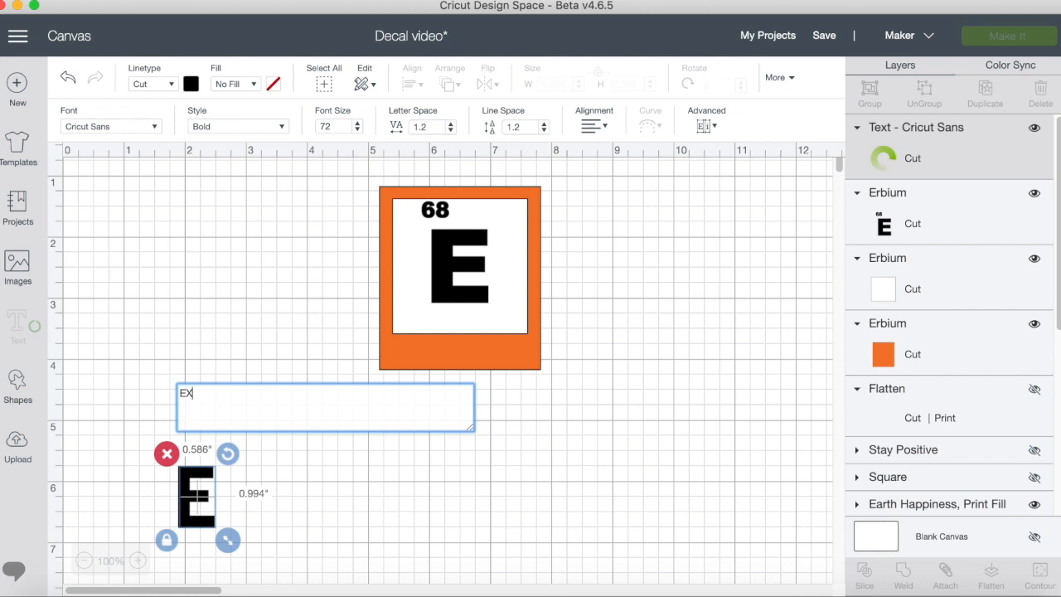
type("CELLENT")
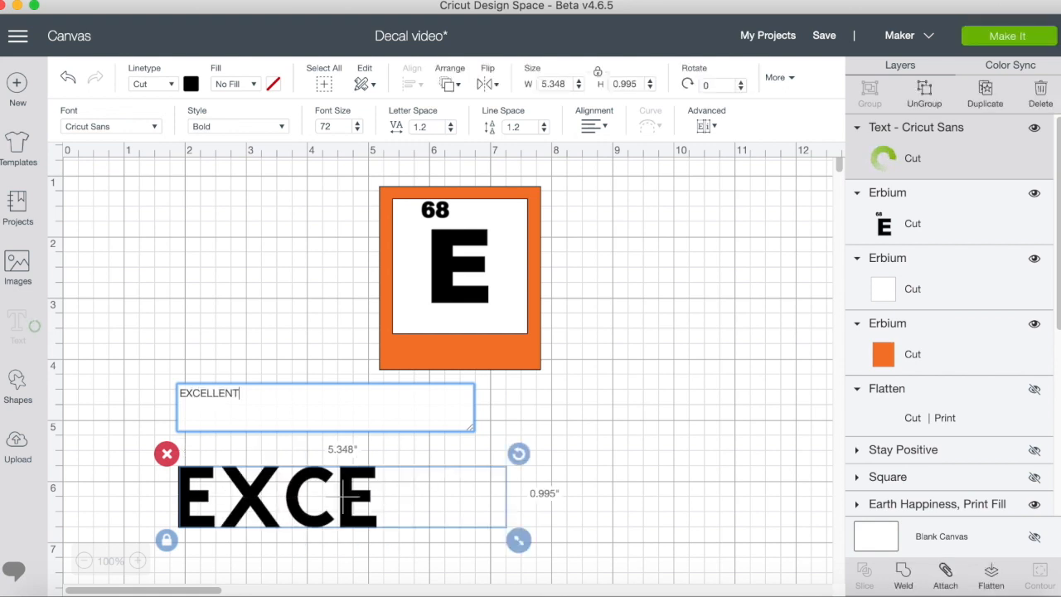
Shrink the EXCELLENT text to about 1.73 inches wide and place it under the E inside the white square.
left_click(723, 497)
left_click(559, 502)
left_click_drag(618, 540, 450, 322)
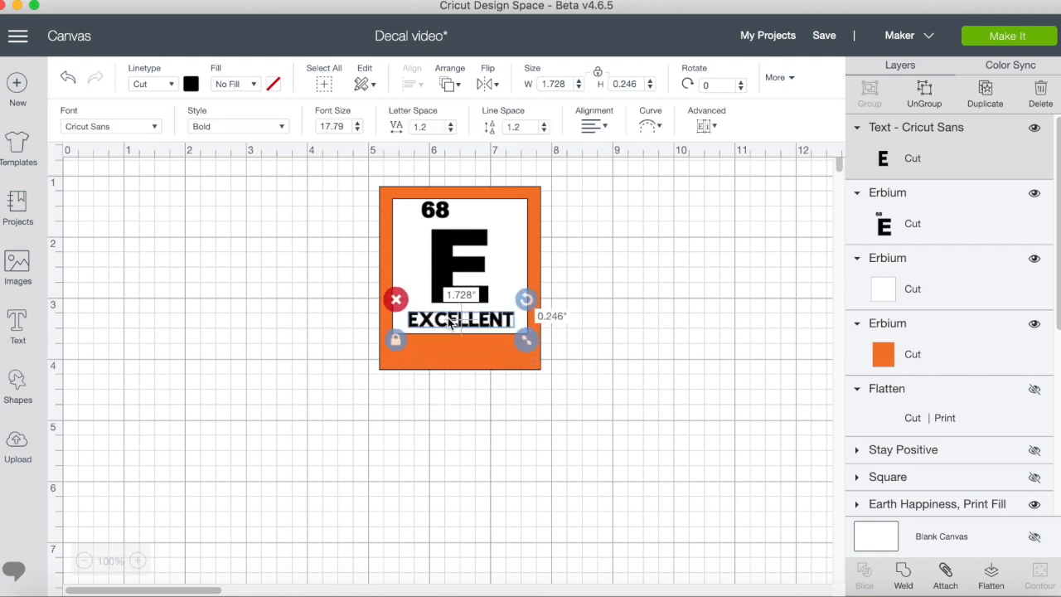
left_click(429, 474)
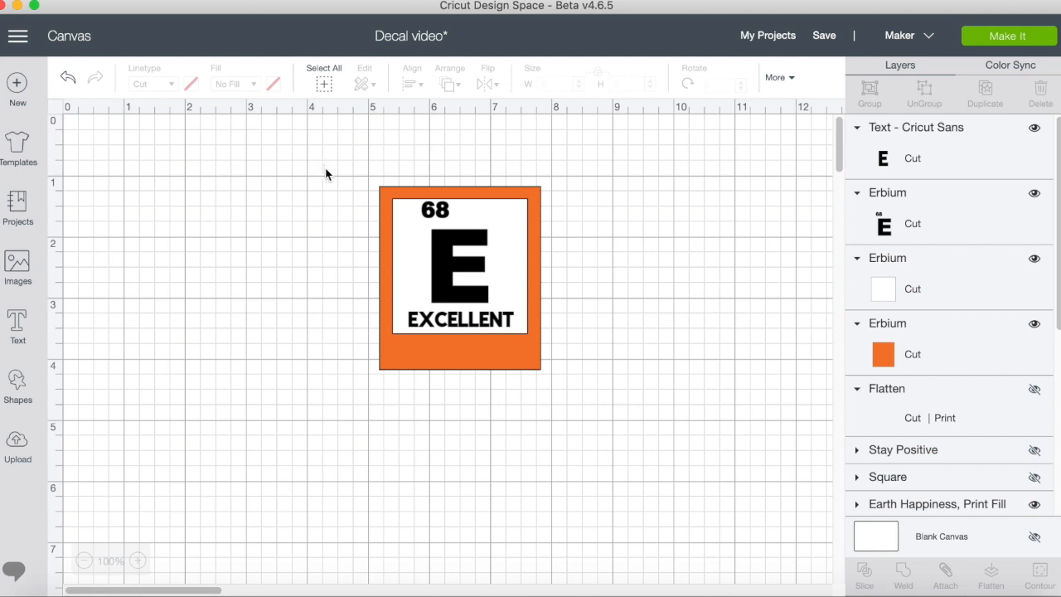
Flatten all pieces of the orange EXCELLENT tile into one printable layer and hide that layer.
left_click_drag(325, 171, 626, 421)
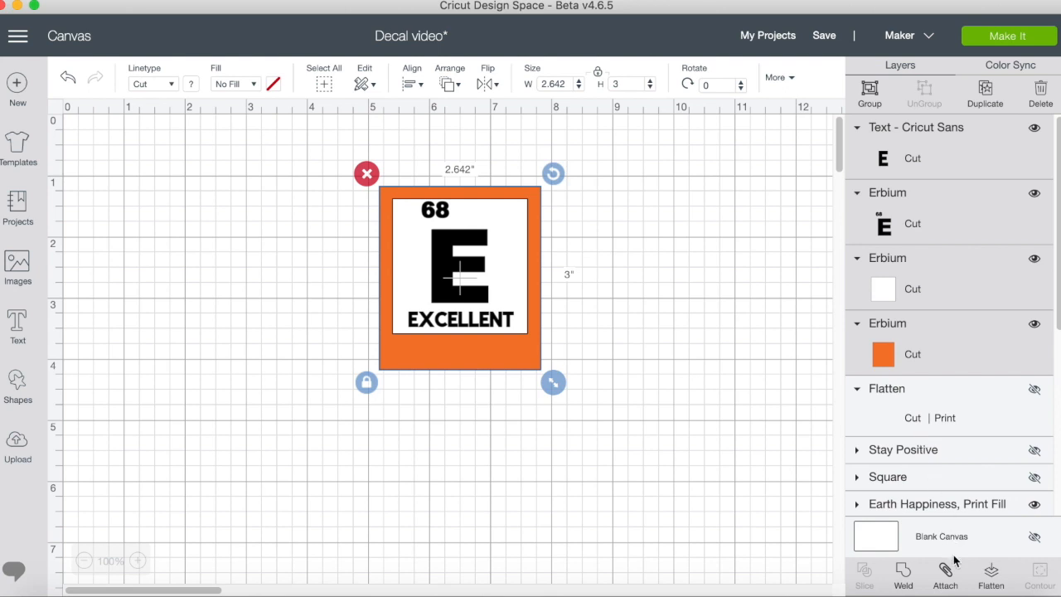
left_click(992, 580)
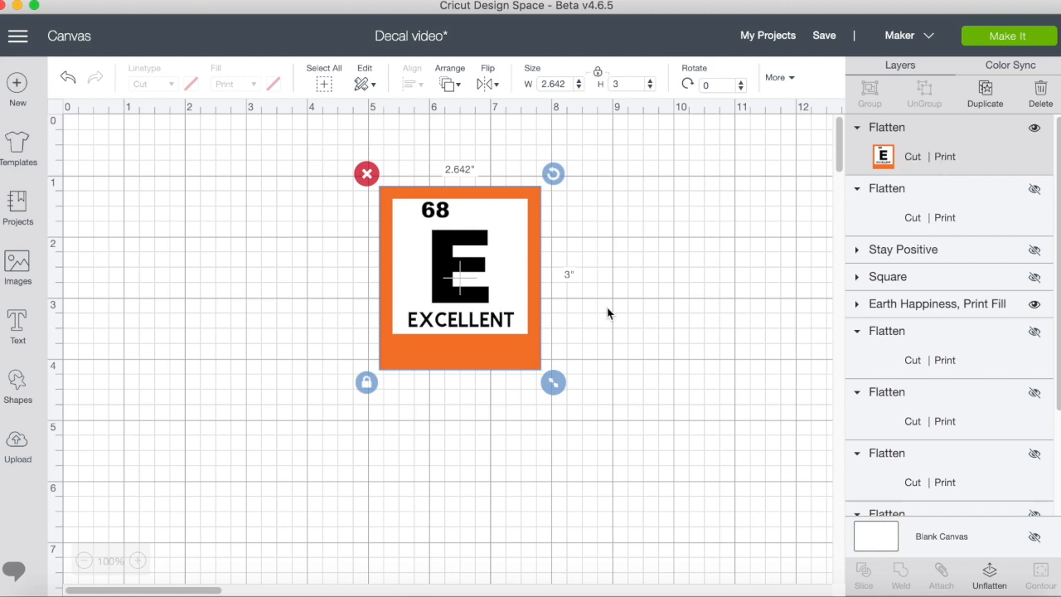
left_click(1035, 127)
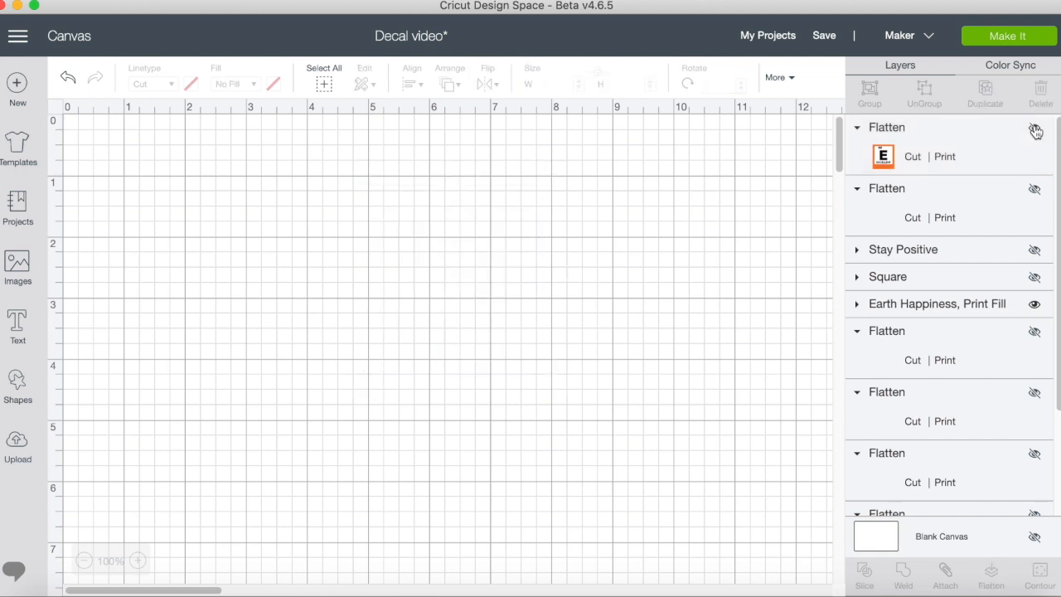
Unhide the flattened Stay Positive card, the blue Square, and the existing AMAZING, MAGNIFICENT, MARVELOUS and EXCELLENT tiles.
left_click(1034, 191)
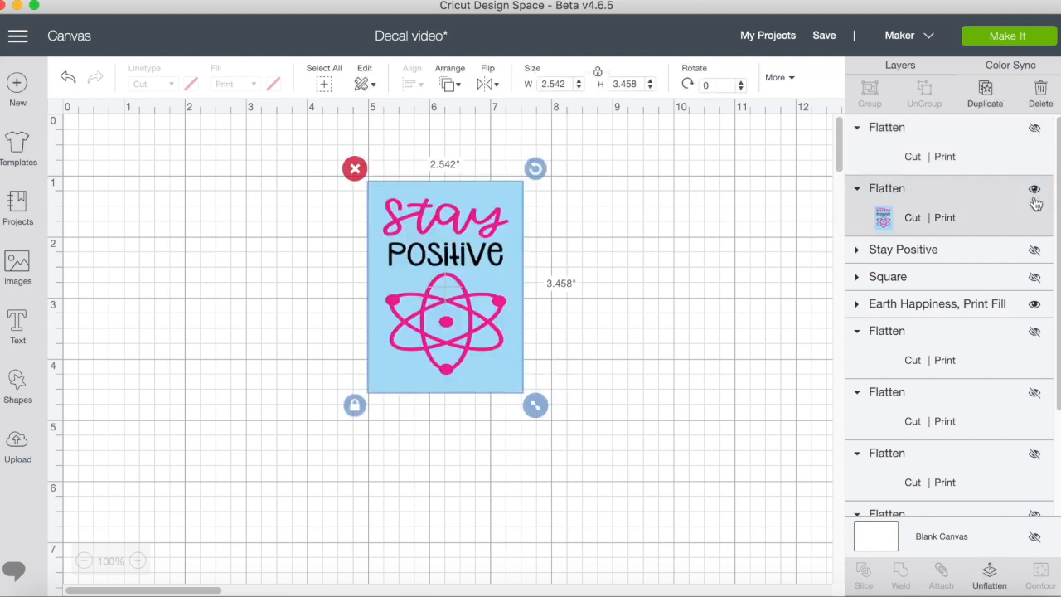
left_click(1035, 277)
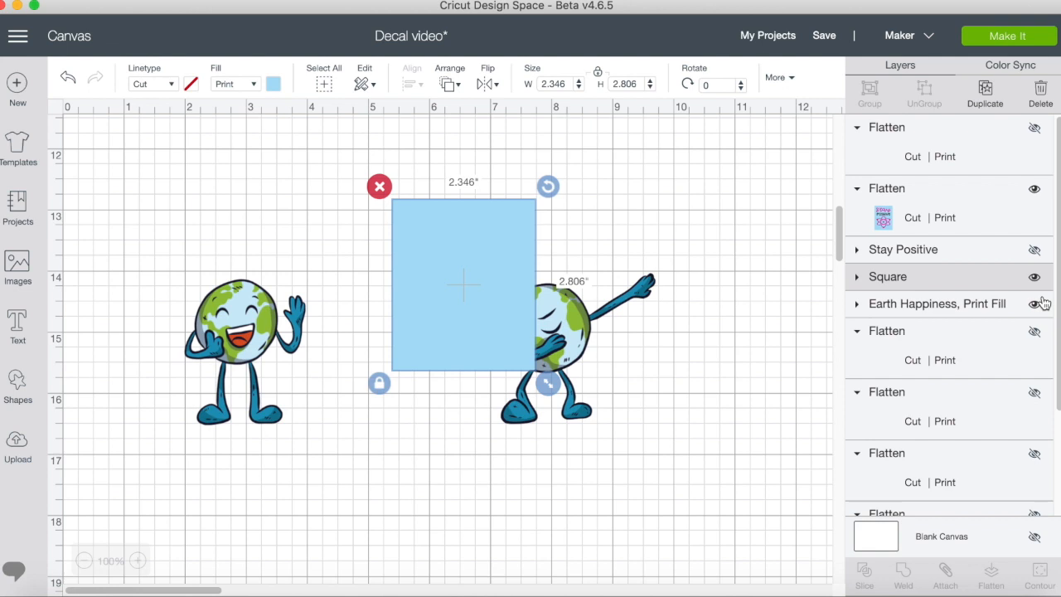
left_click(1035, 305)
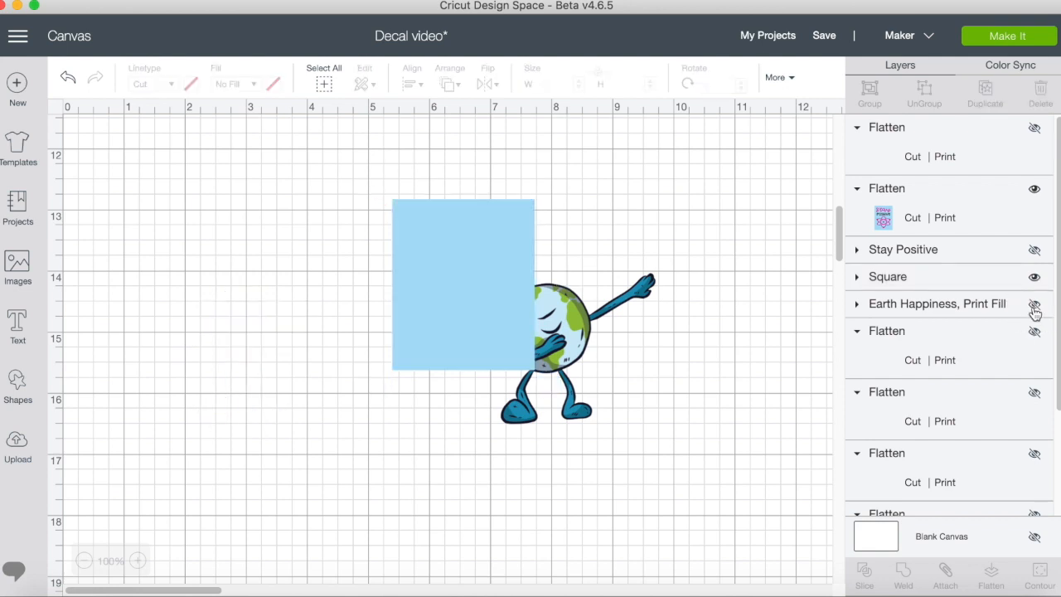
left_click(1034, 305)
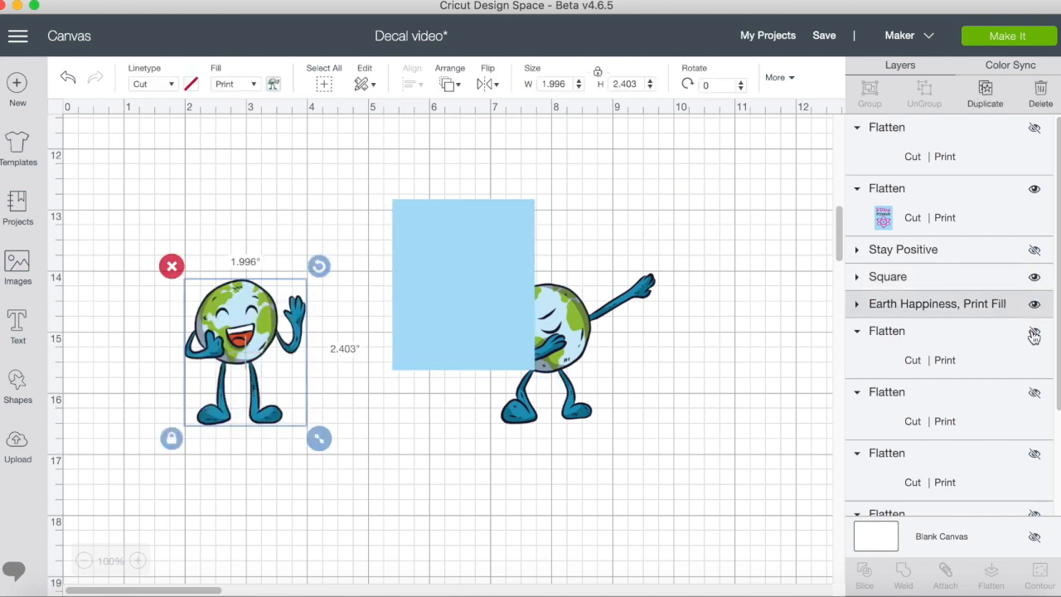
left_click(1034, 333)
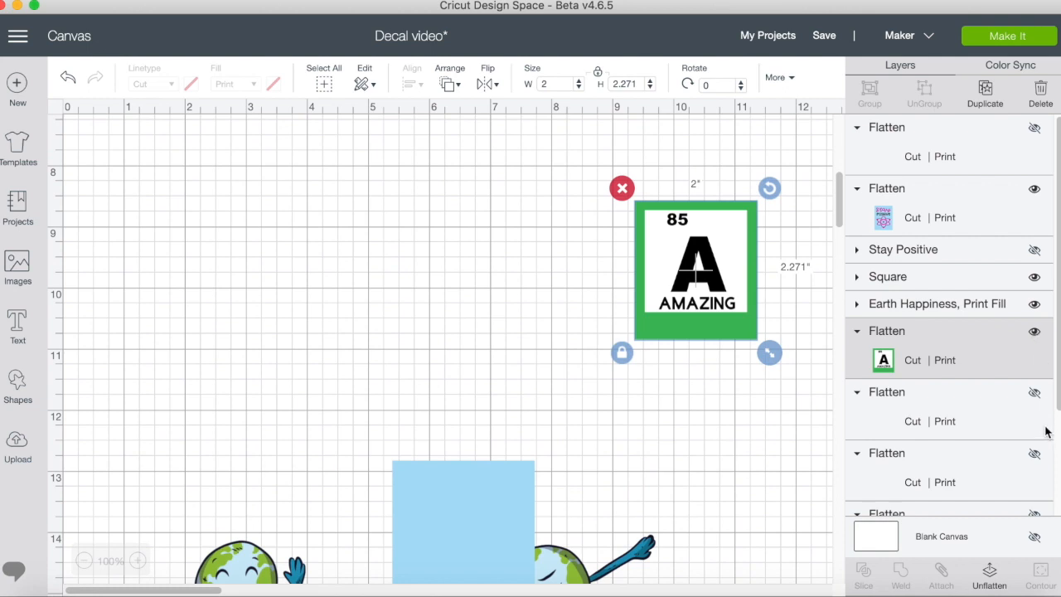
left_click(1034, 394)
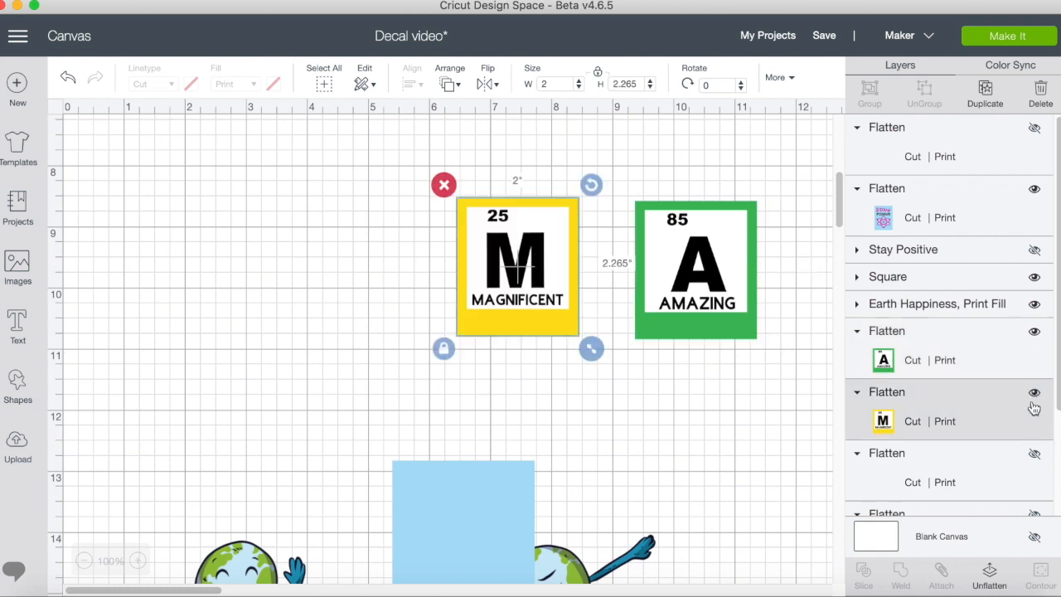
left_click(1034, 455)
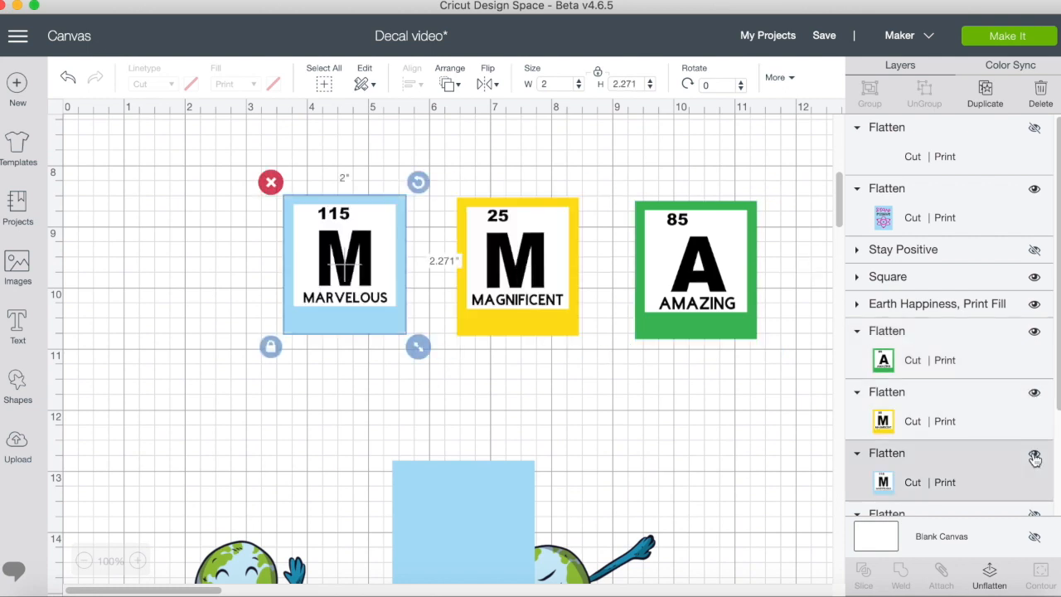
scroll(1034, 457, "down", 2)
left_click(1034, 459)
Move the EXCELLENT, MARVELOUS, MAGNIFICENT and AMAZING tiles closer together in one row.
left_click_drag(192, 289, 221, 292)
left_click_drag(359, 287, 340, 281)
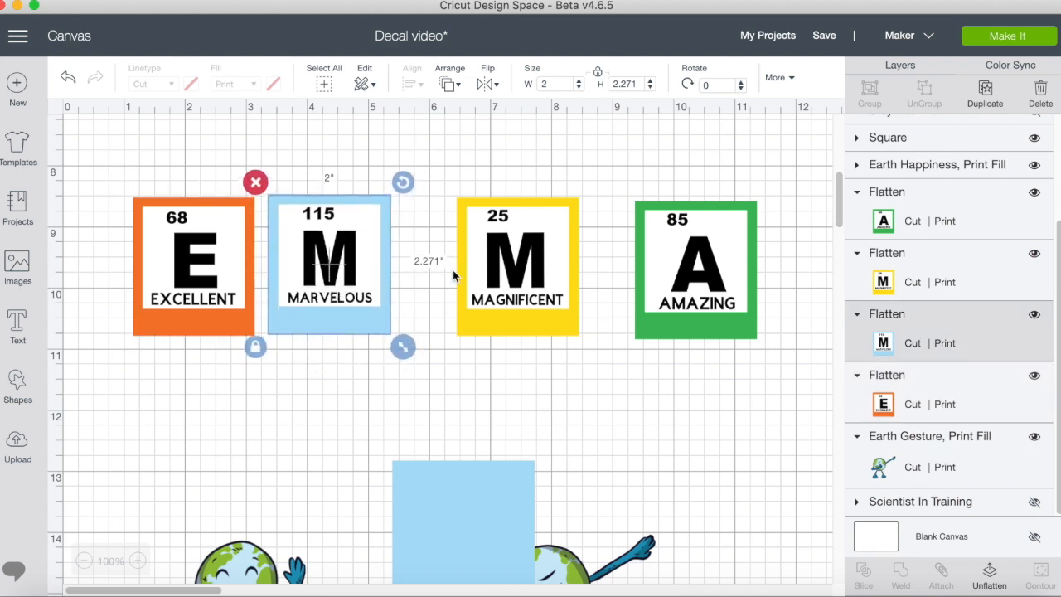
left_click_drag(562, 260, 501, 251)
left_click_drag(713, 244, 623, 240)
Move the dabbing Earth to the 9-inch horizontal mark, clear of the blue square, and raise the laughing Earth slightly.
scroll(624, 240, "down", 5)
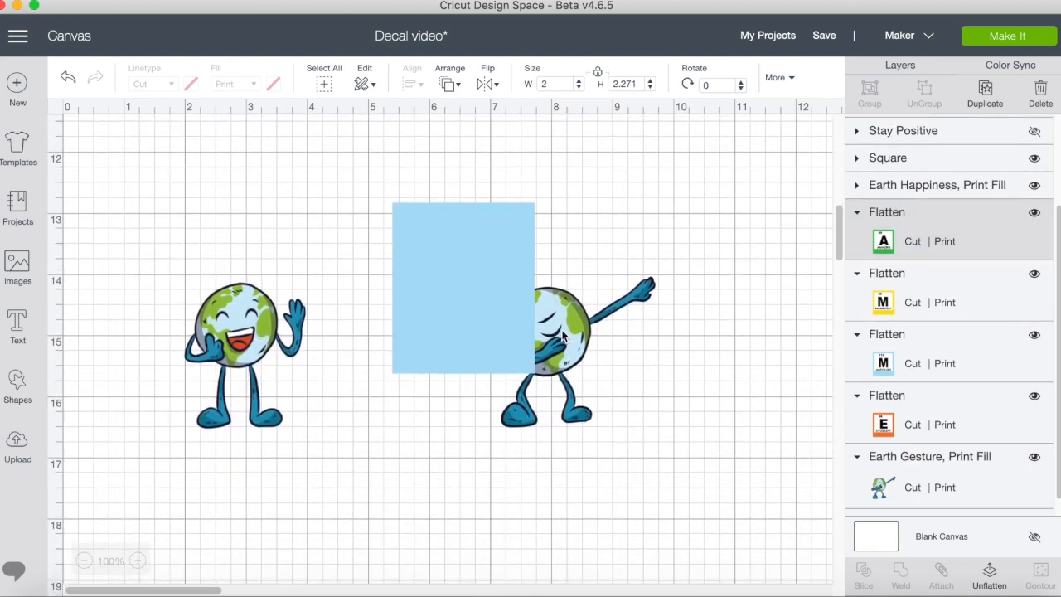
left_click(569, 330)
left_click_drag(569, 329, 689, 308)
left_click(241, 333)
left_click_drag(240, 333, 244, 284)
Hide the flattened Stay Positive card, unhide the green Stay Positive design and place it over the blue square.
scroll(948, 351, "down", 3)
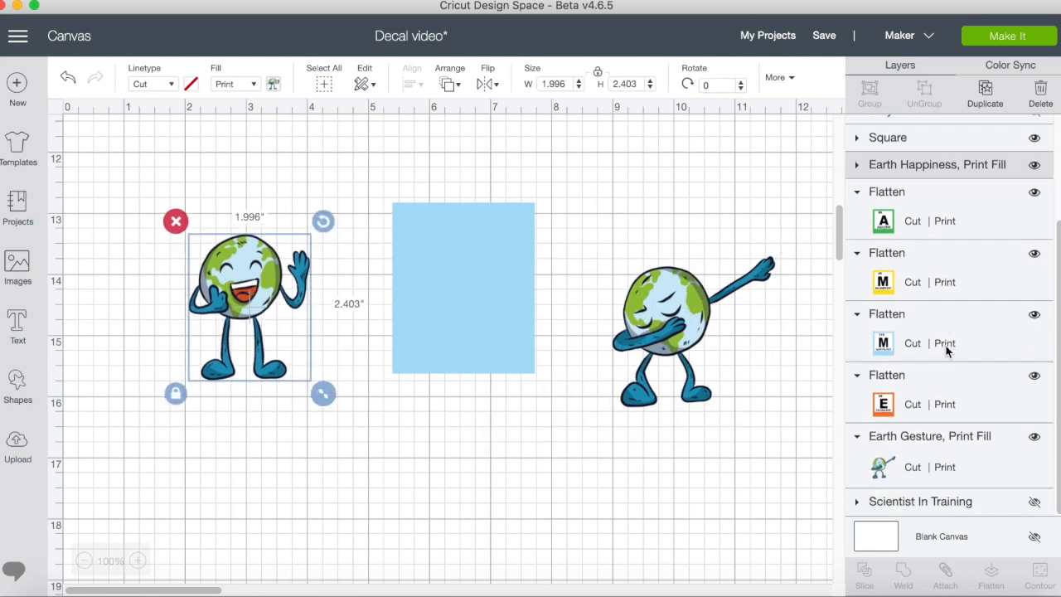
scroll(948, 351, "up", 1)
scroll(948, 351, "up", 5)
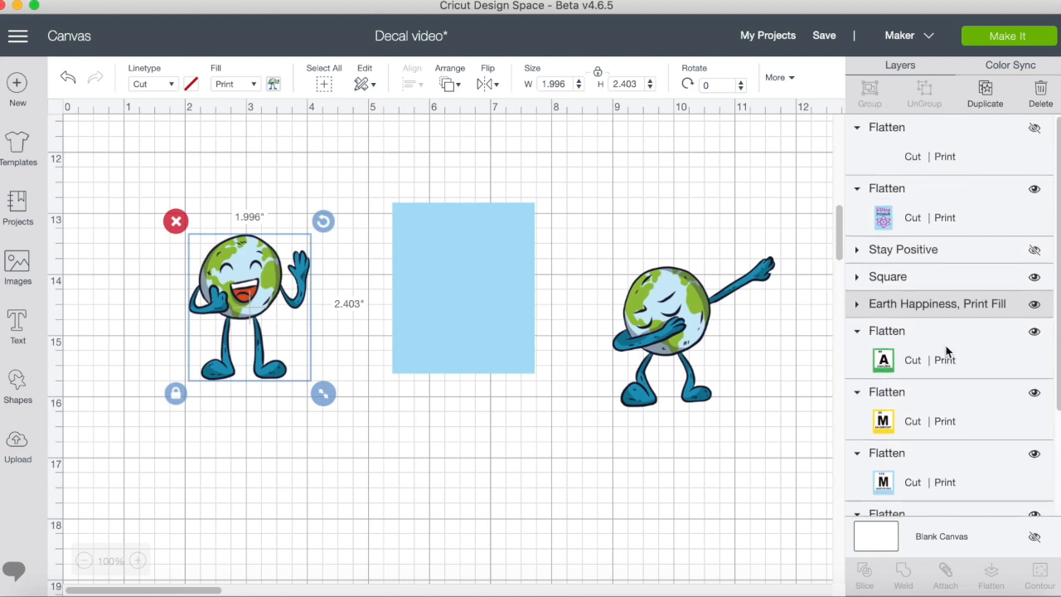
left_click(1035, 192)
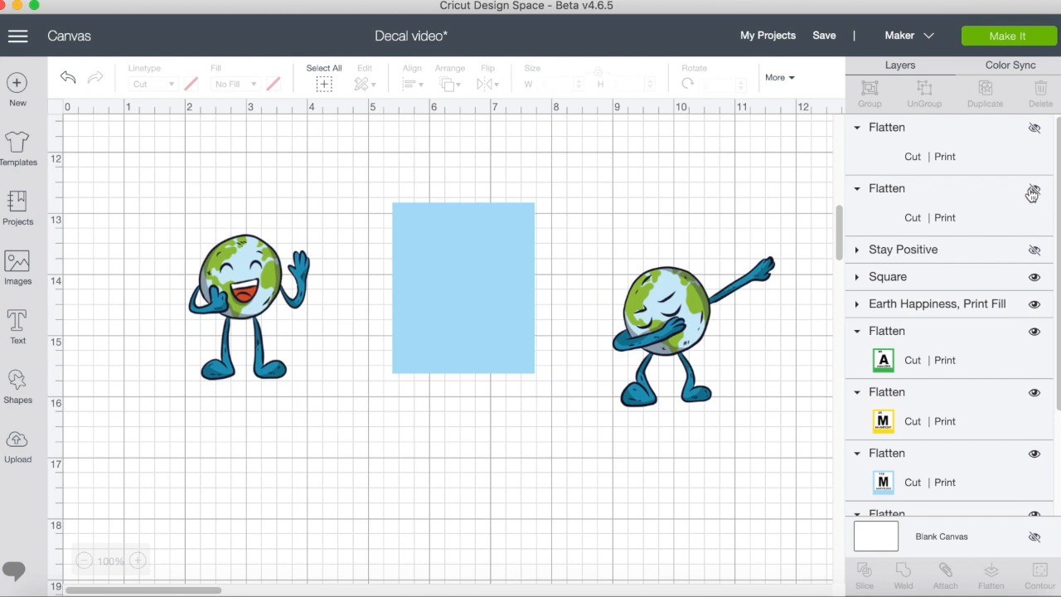
left_click(1034, 249)
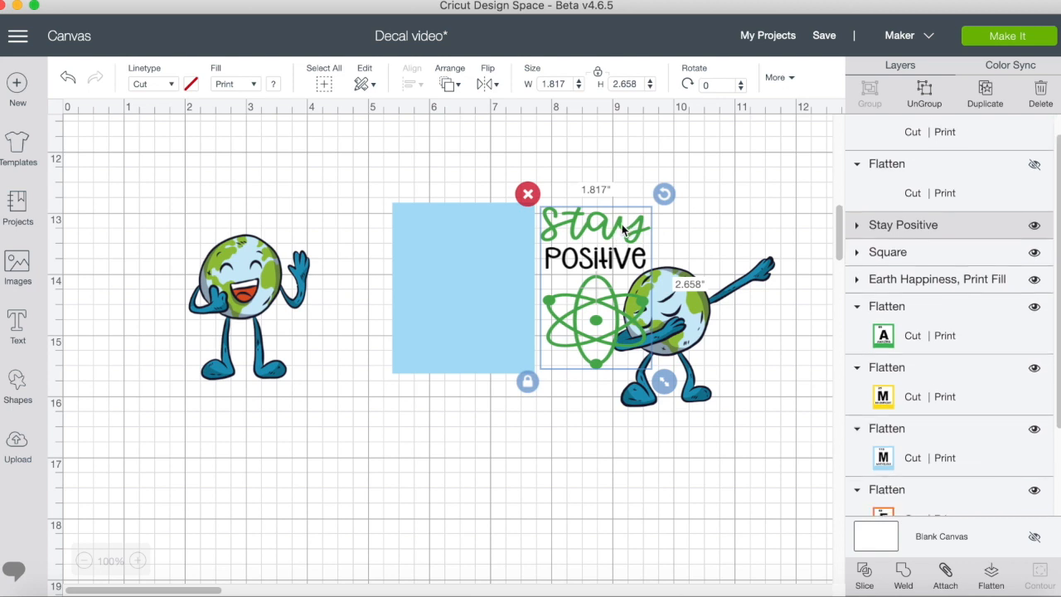
left_click_drag(621, 224, 486, 227)
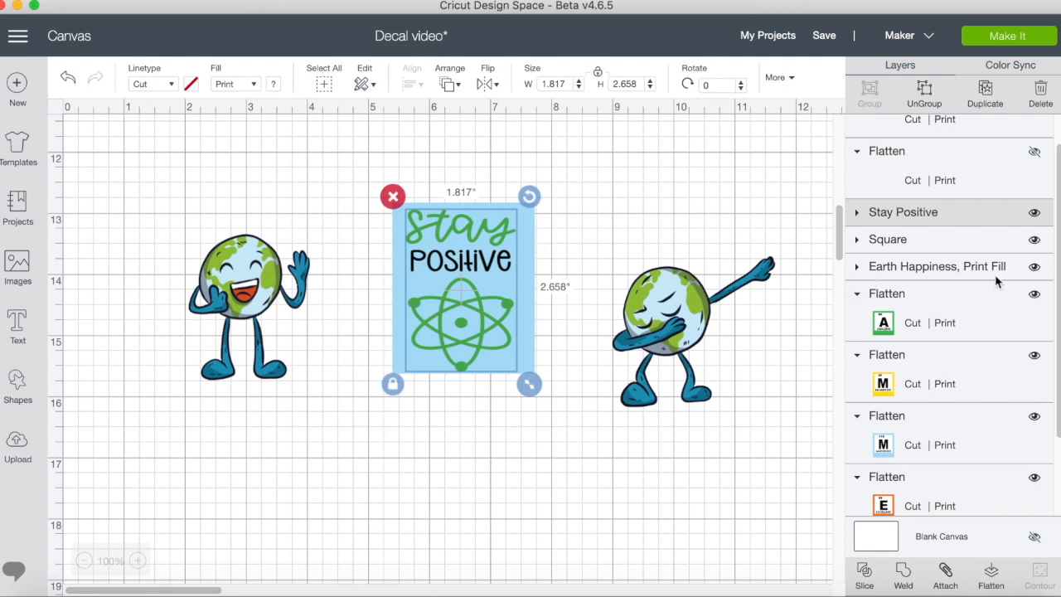
left_click(858, 215)
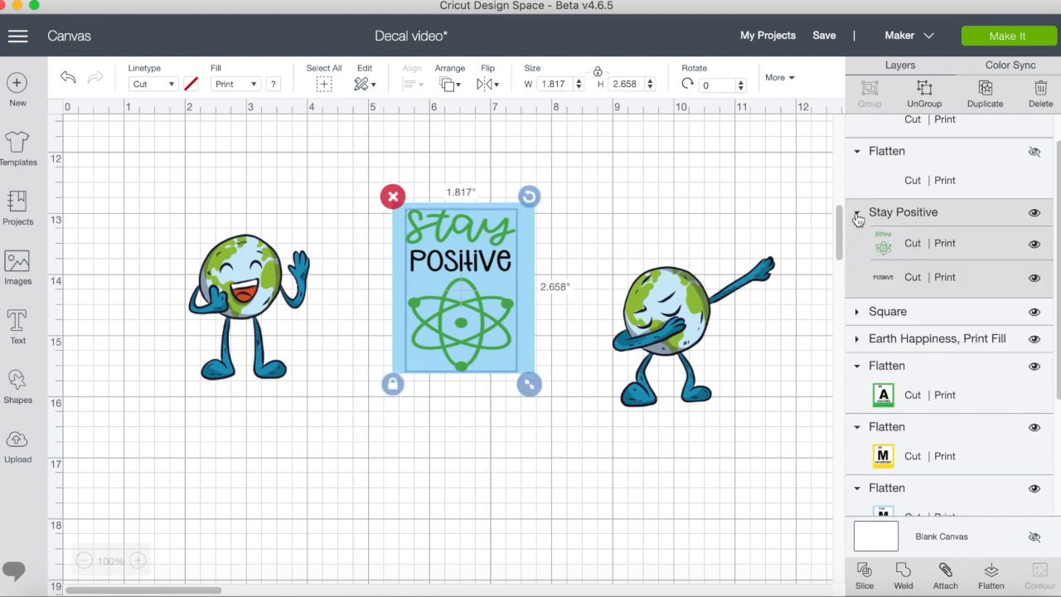
left_click(882, 246)
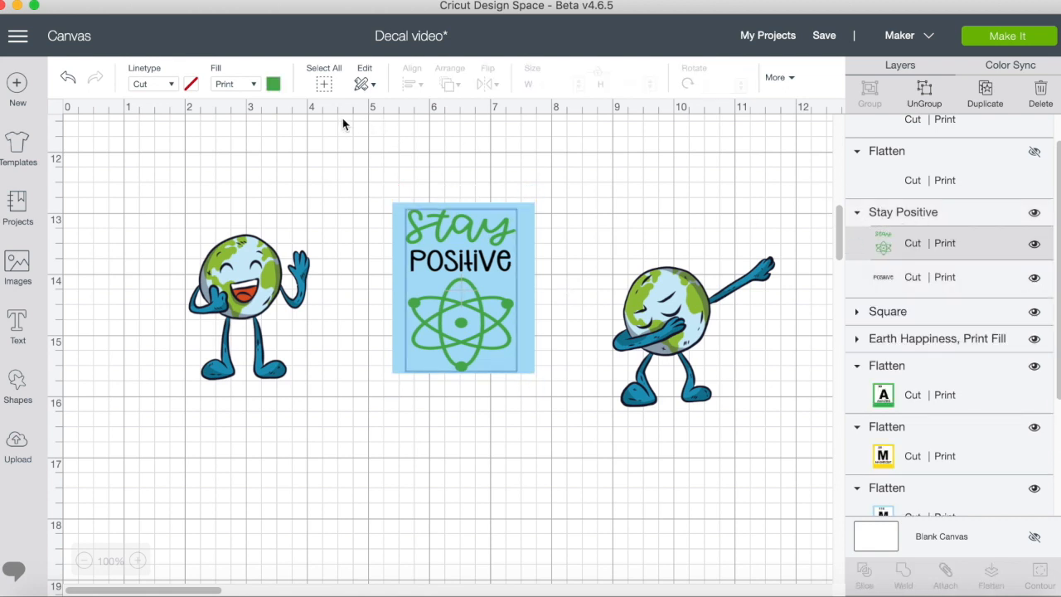
left_click(857, 214)
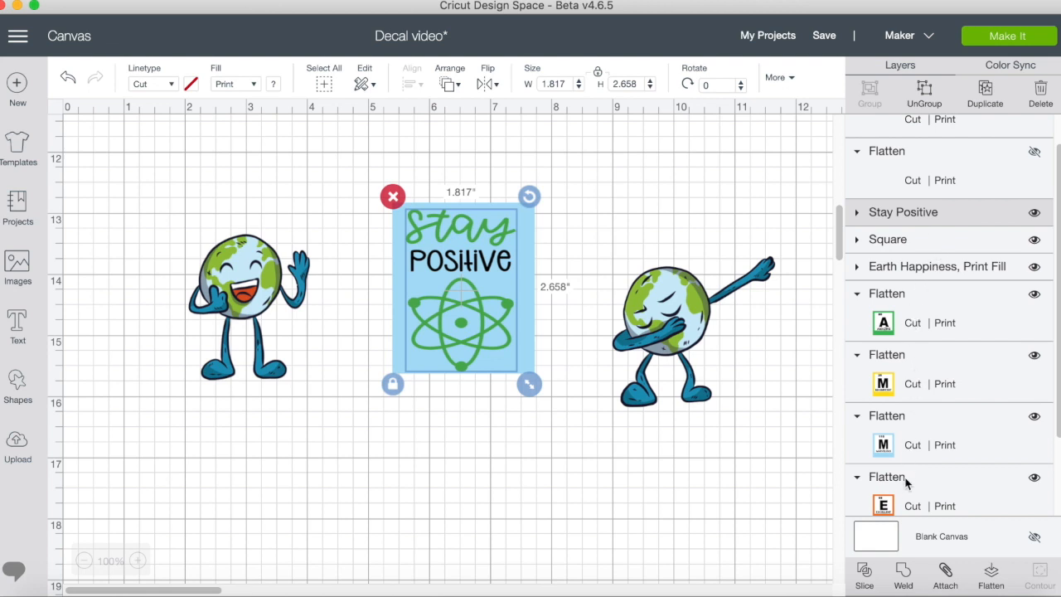
scroll(915, 295, "down", 3)
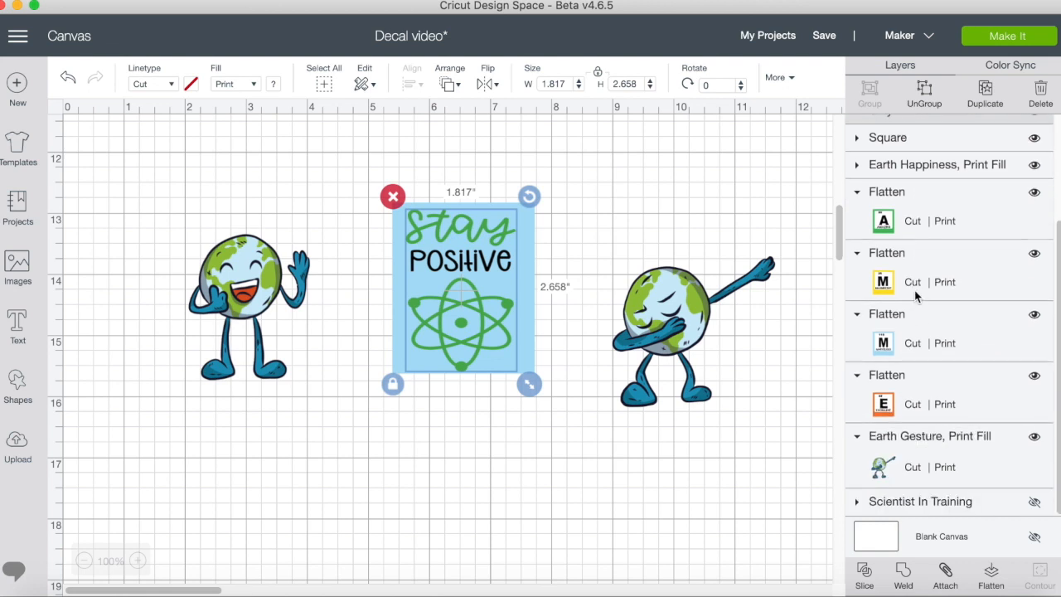
scroll(915, 296, "up", 4)
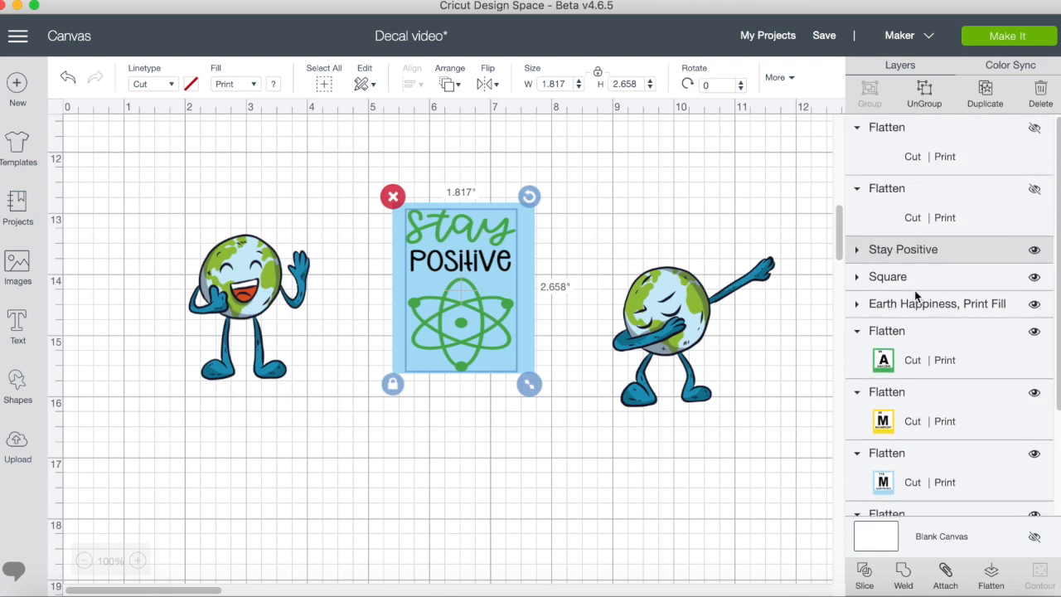
Recolor the green Stay lettering and atom of the Stay Positive design bright pink, and flatten the design with its blue square.
left_click(857, 250)
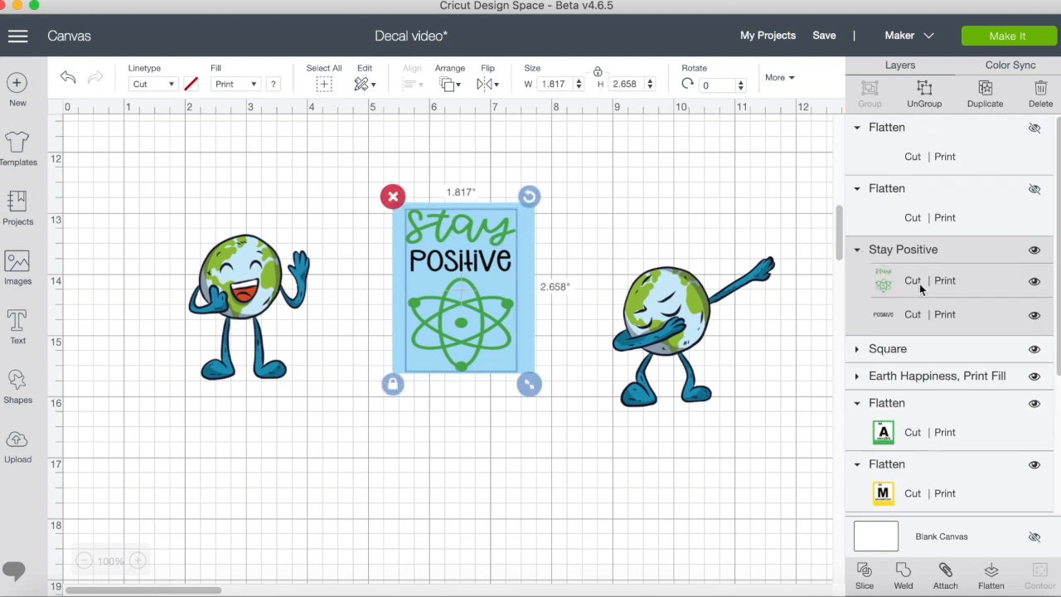
left_click(878, 283)
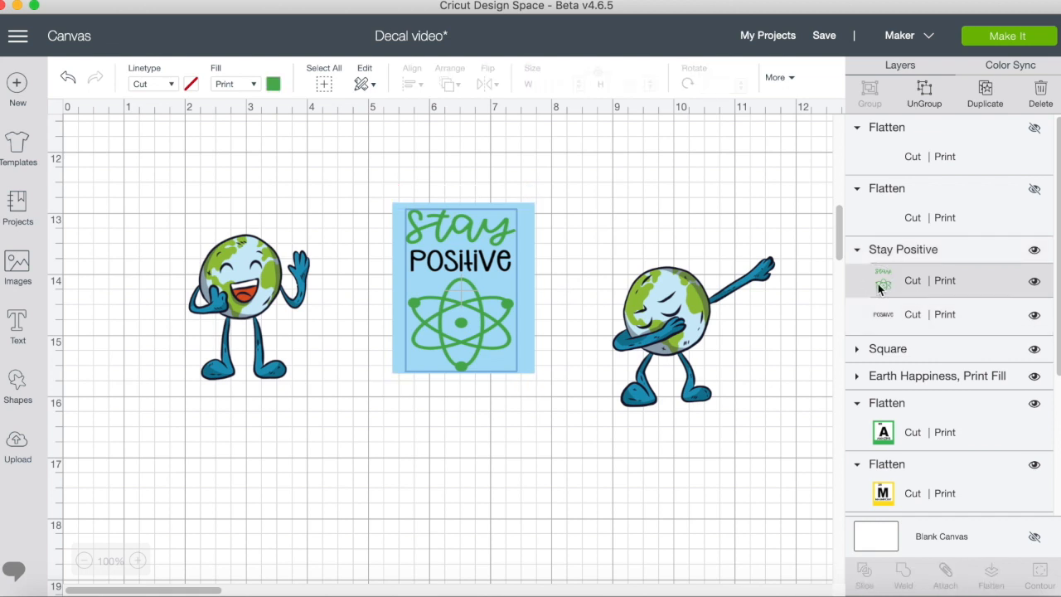
left_click(272, 83)
left_click(313, 202)
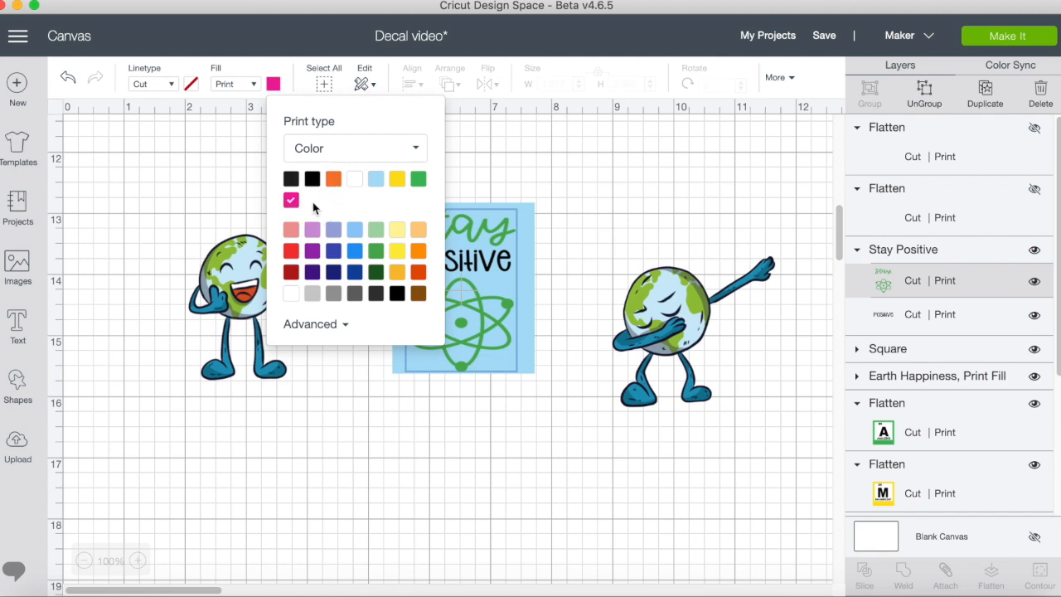
left_click(564, 164)
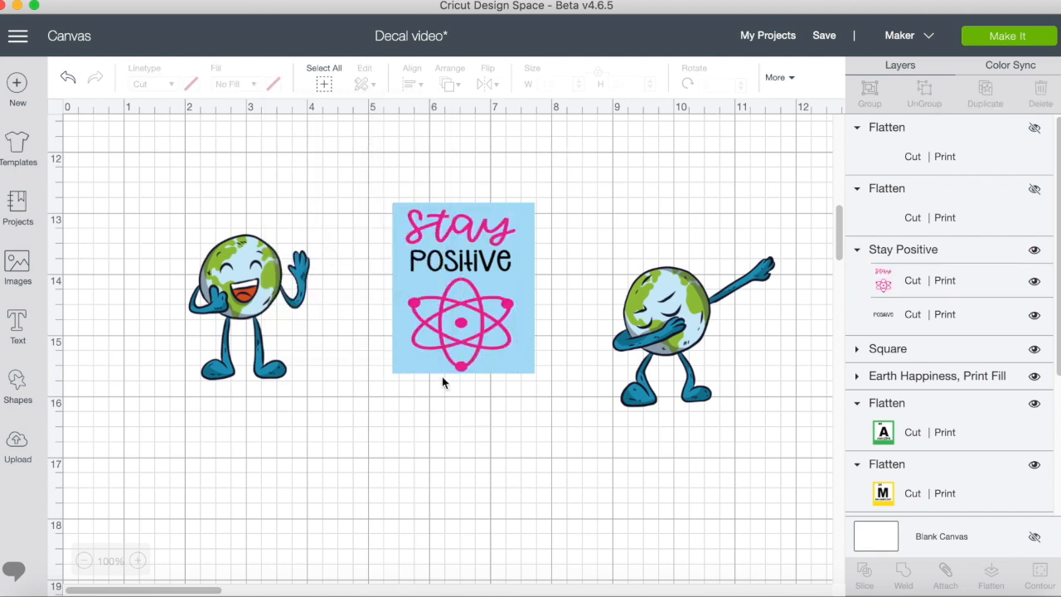
left_click_drag(347, 182, 579, 425)
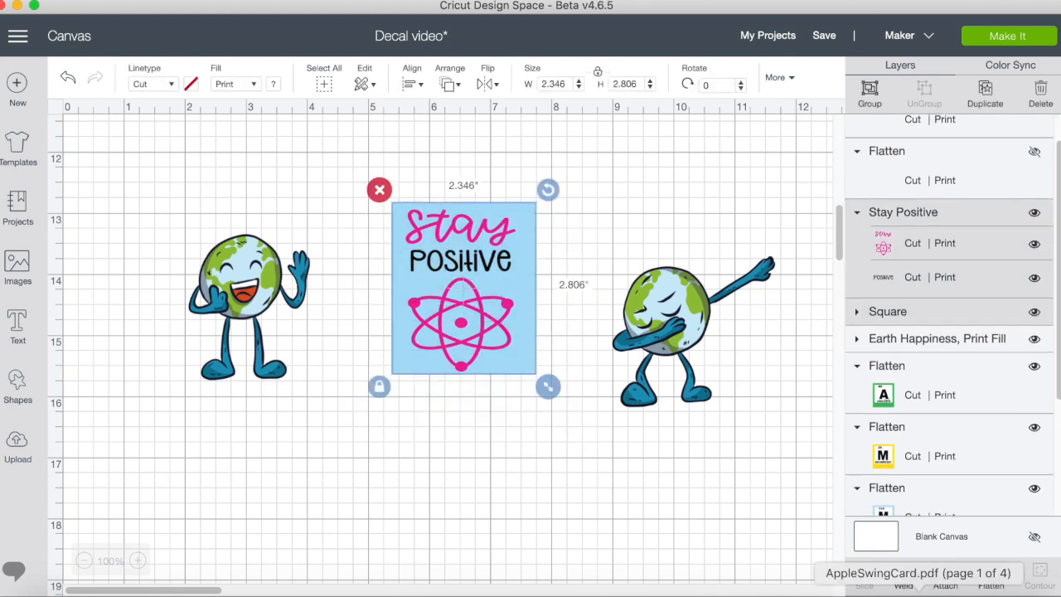
left_click(992, 580)
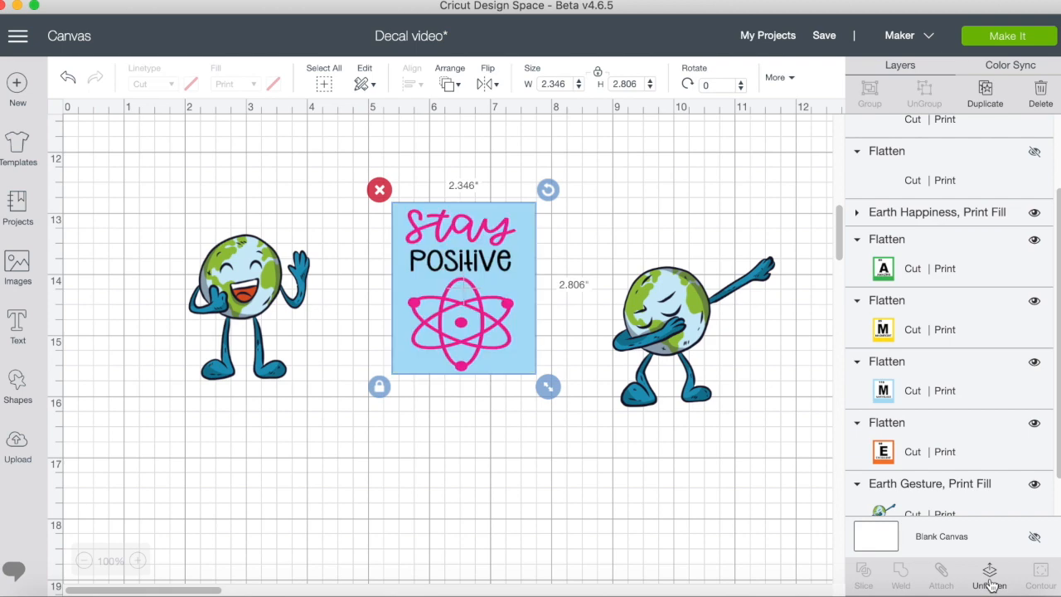
Send the decal project to be made and accept the single letter-size print-then-cut mat with one copy and mirroring off.
scroll(789, 384, "up", 1)
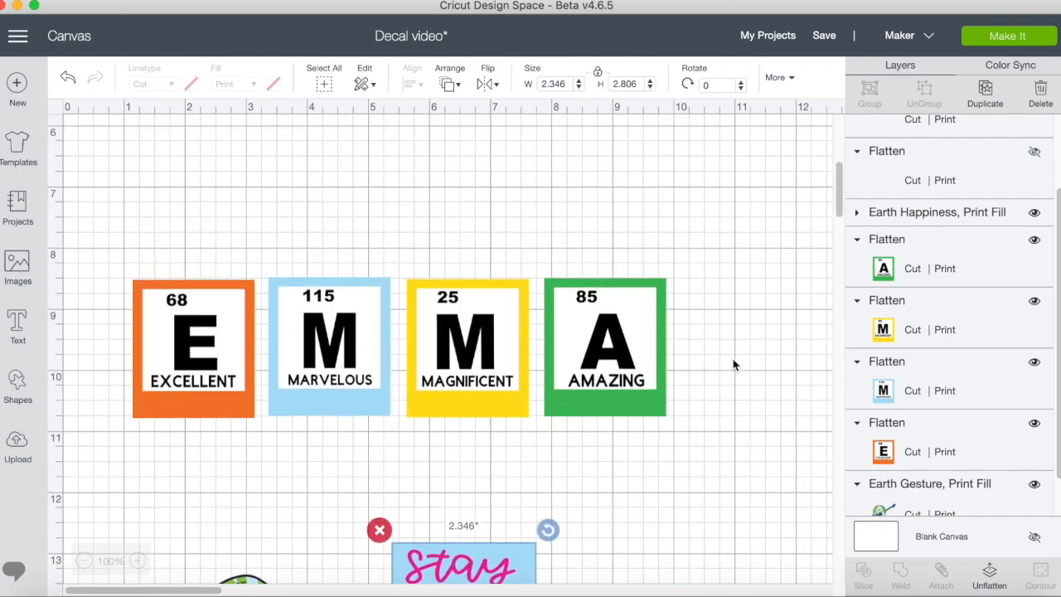
scroll(559, 373, "down", 5)
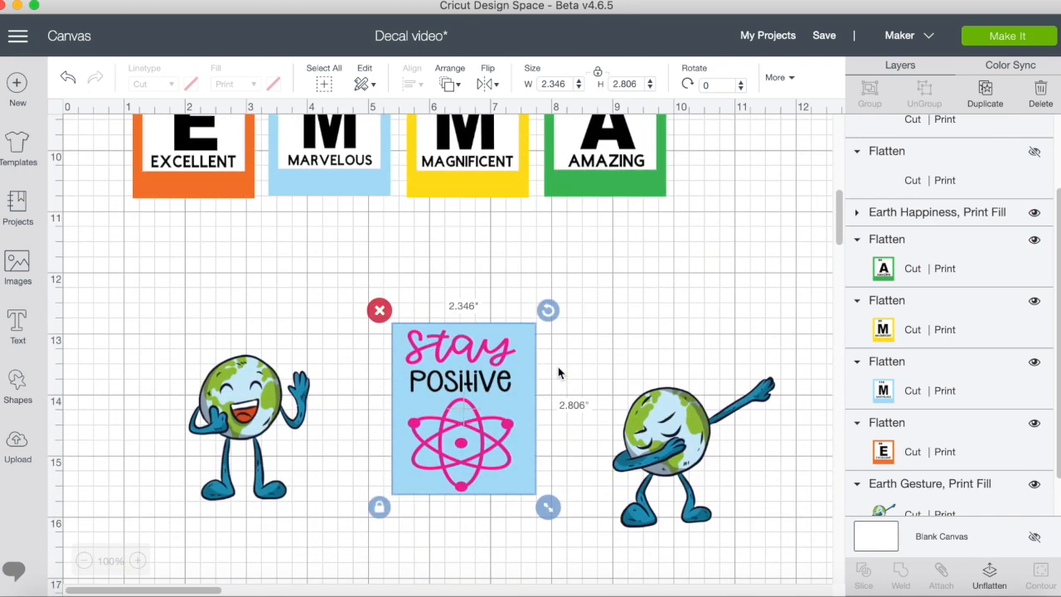
scroll(558, 372, "down", 1)
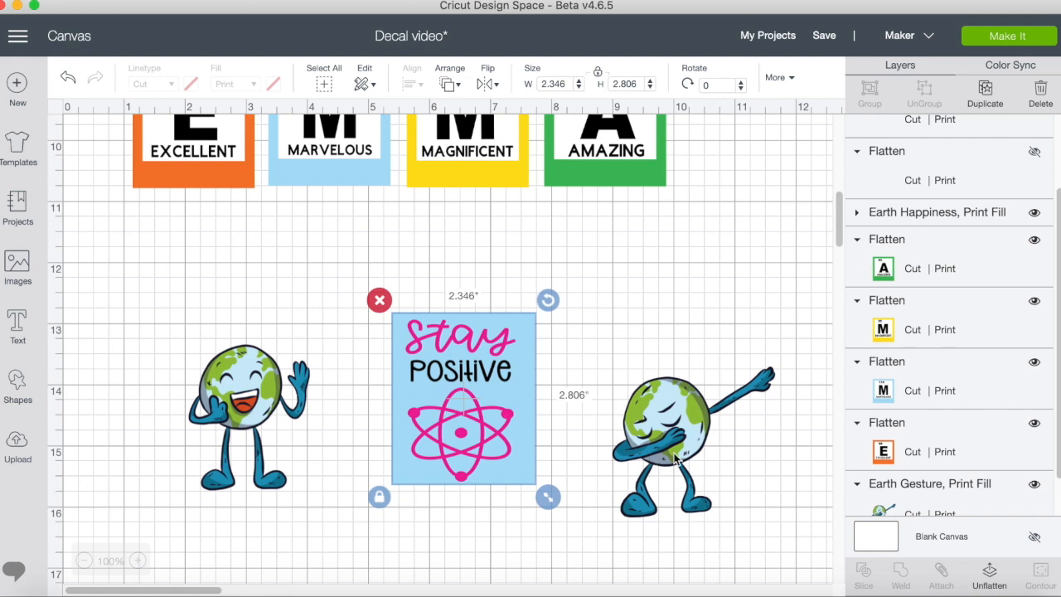
scroll(674, 459, "down", 6)
scroll(673, 458, "up", 9)
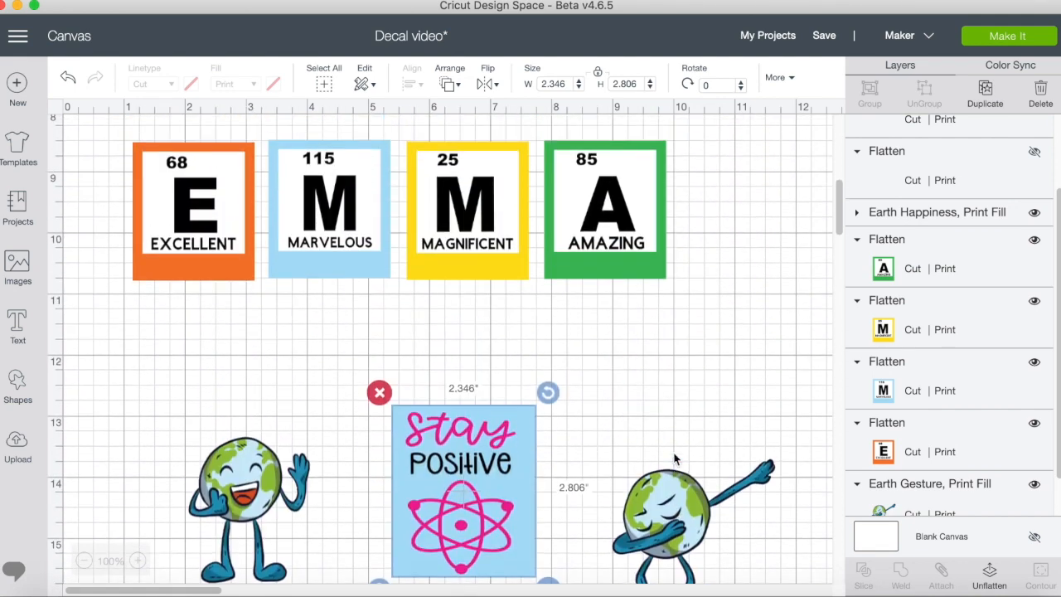
left_click(1020, 38)
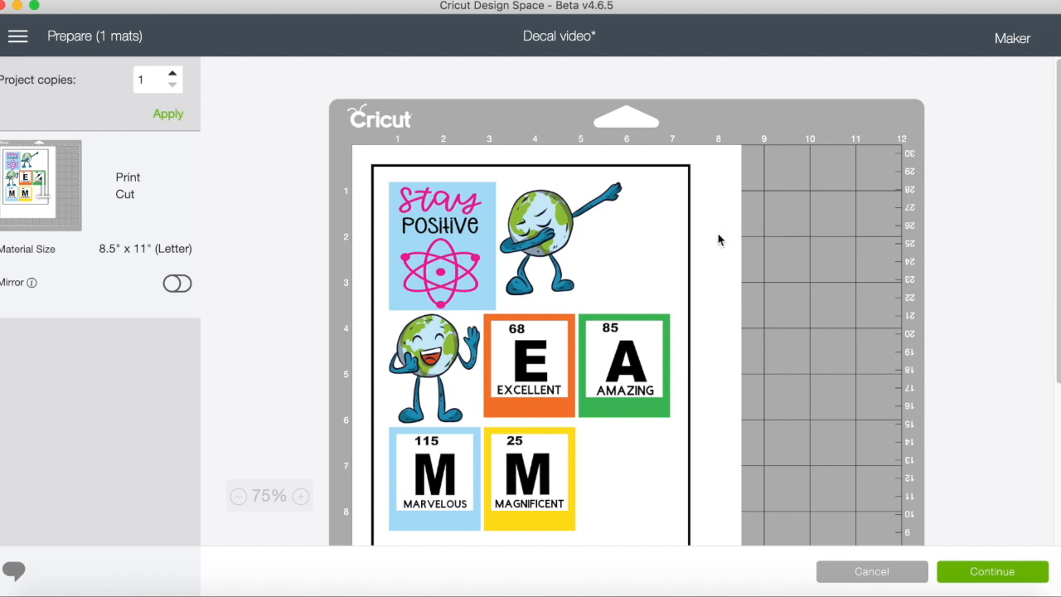
scroll(715, 241, "down", 3)
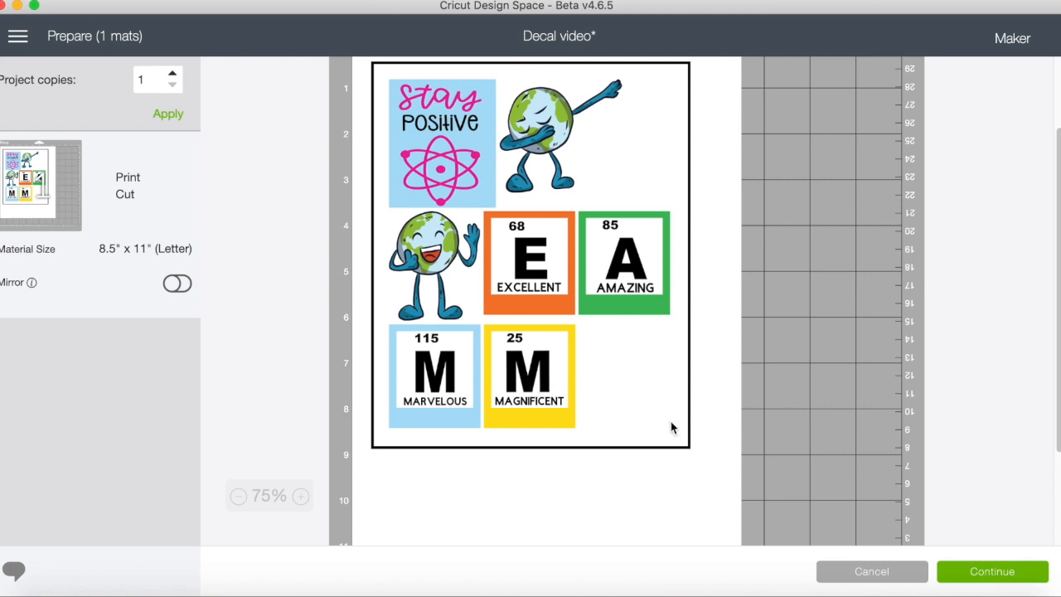
left_click(980, 573)
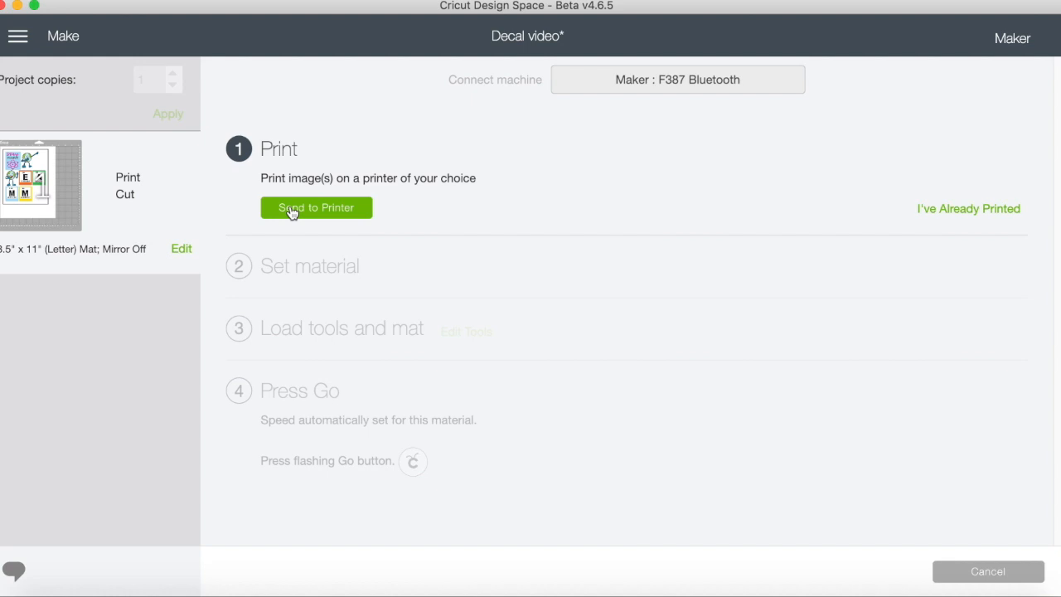
Review the print setup for the decal sheet, including printer, copies and bleed, and close it.
left_click(292, 211)
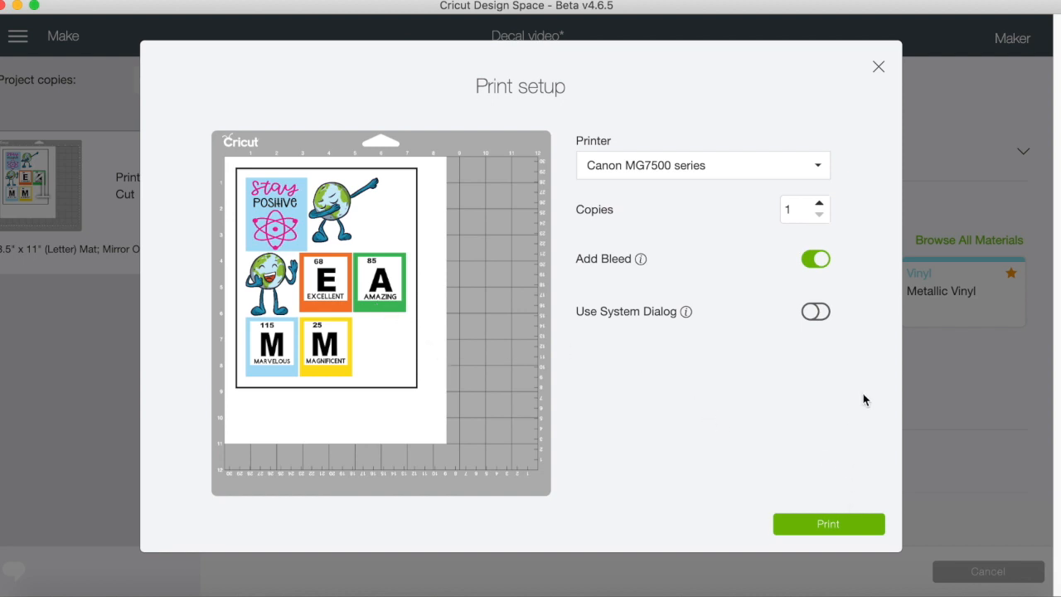
left_click(879, 76)
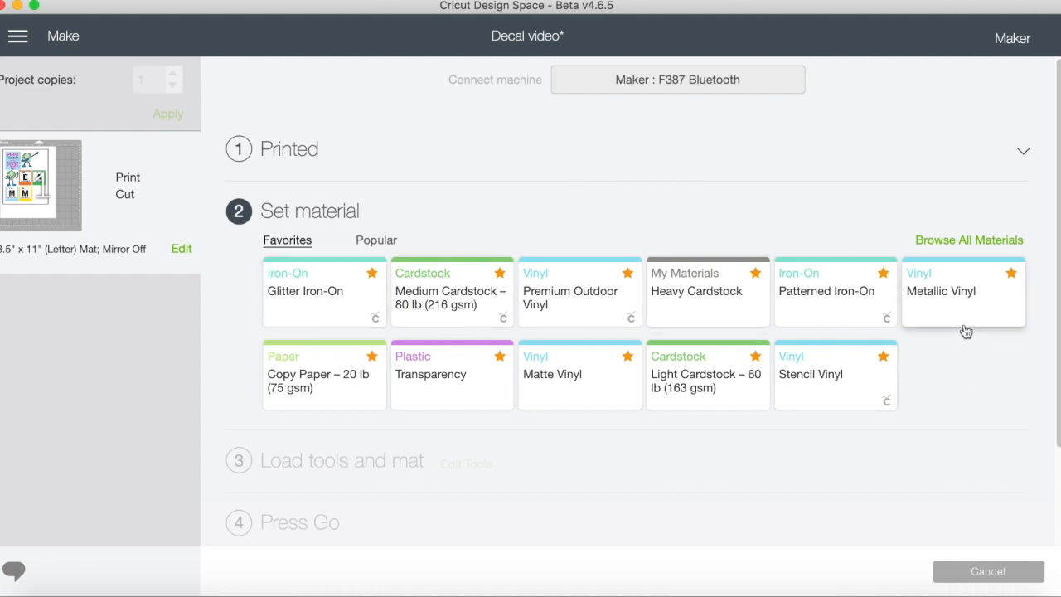
Choose Printable Vinyl from the Vinyl category as the cutting material and add it to the favorites.
left_click(947, 243)
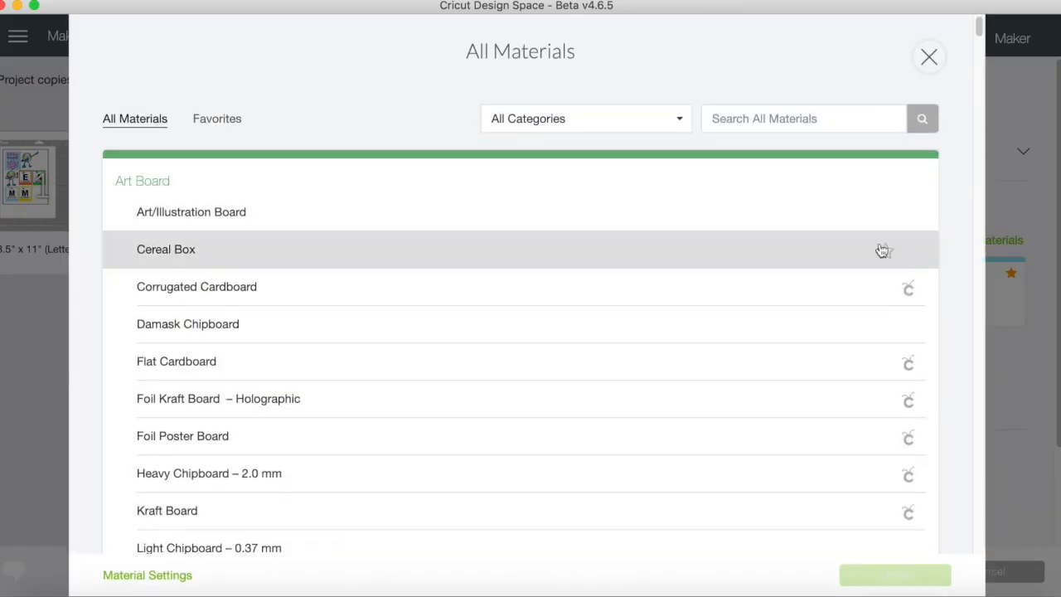
left_click(680, 120)
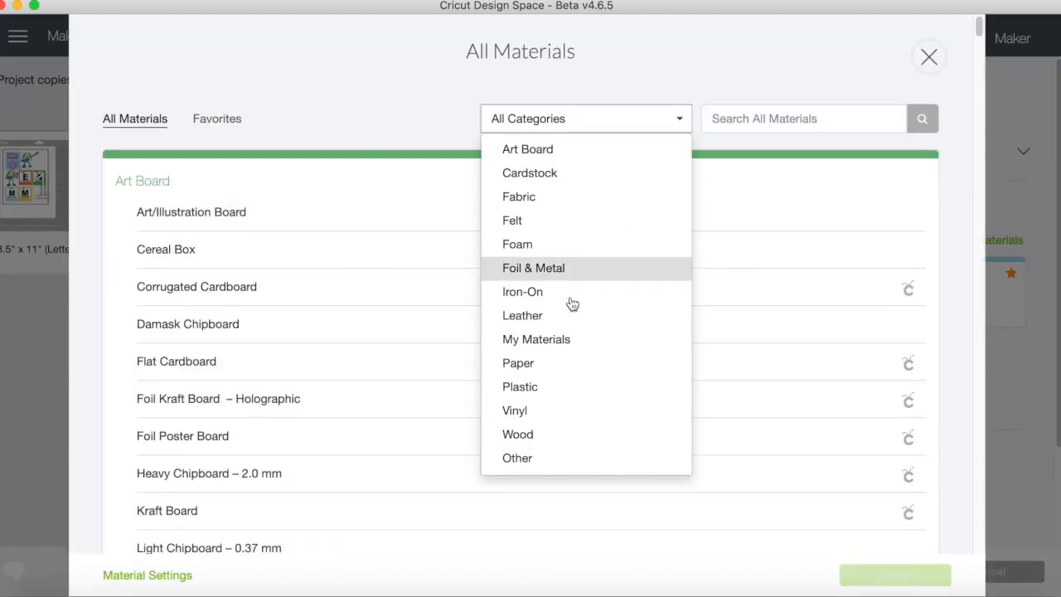
left_click(524, 412)
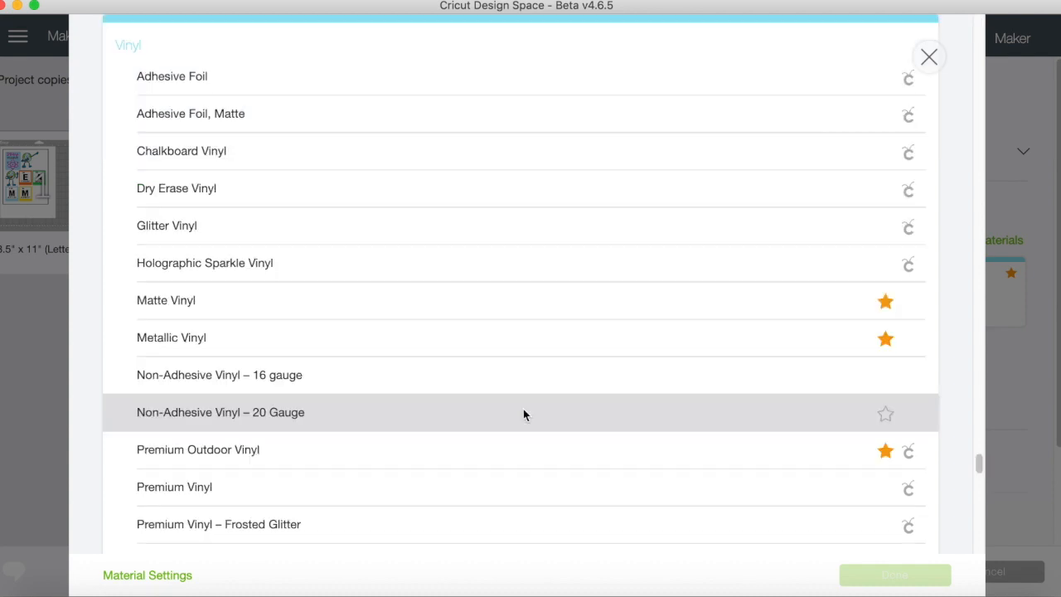
scroll(485, 422, "down", 2)
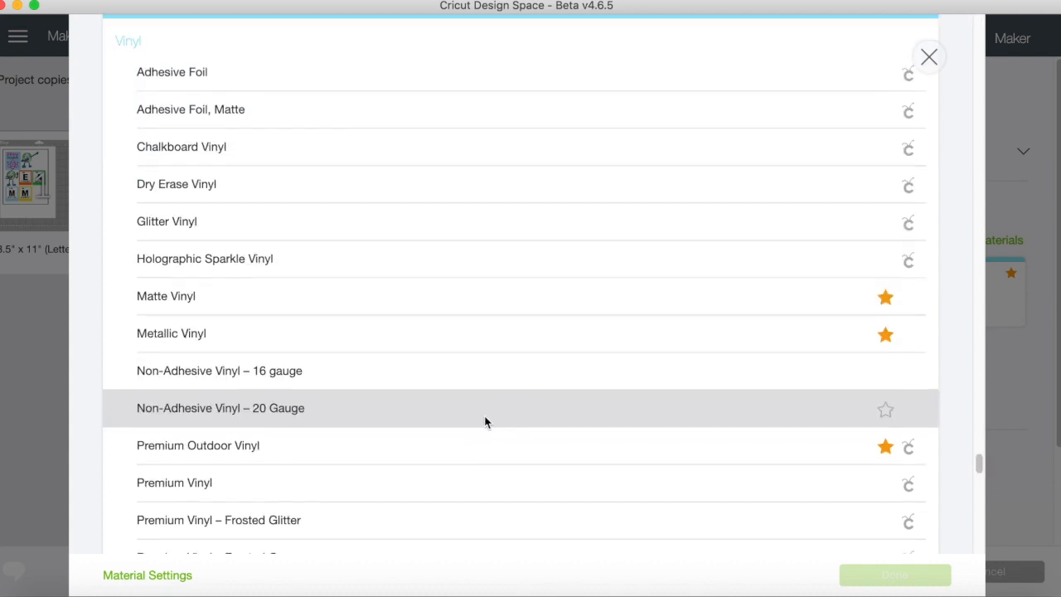
scroll(486, 422, "down", 8)
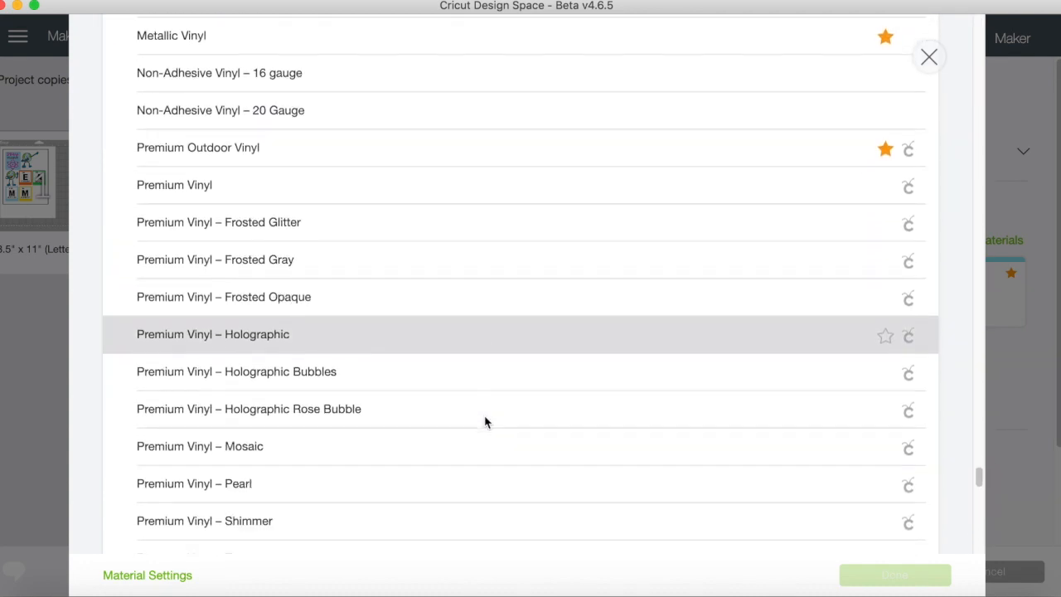
scroll(485, 422, "down", 2)
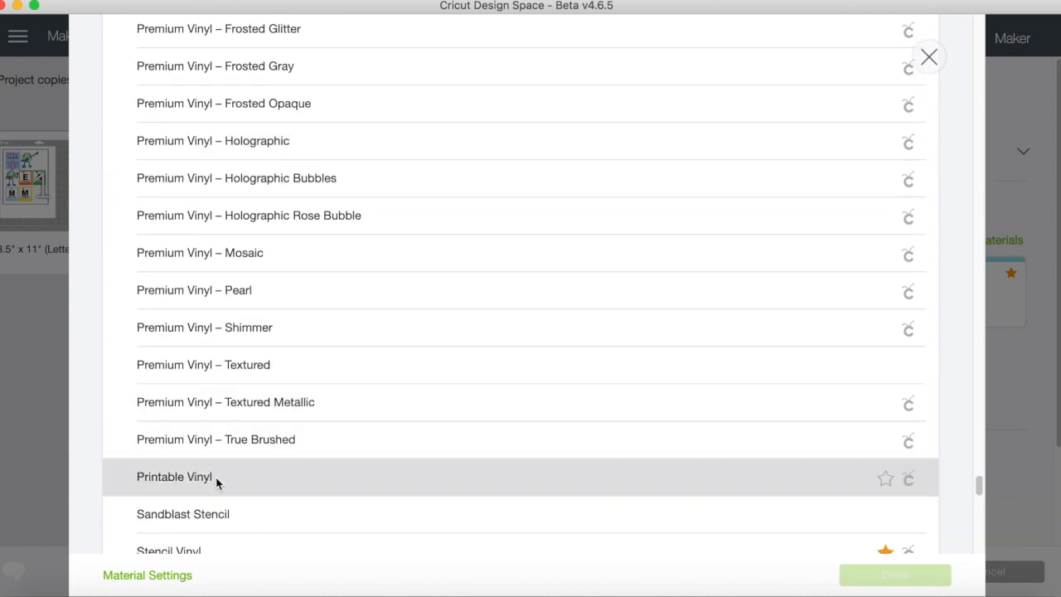
left_click(178, 479)
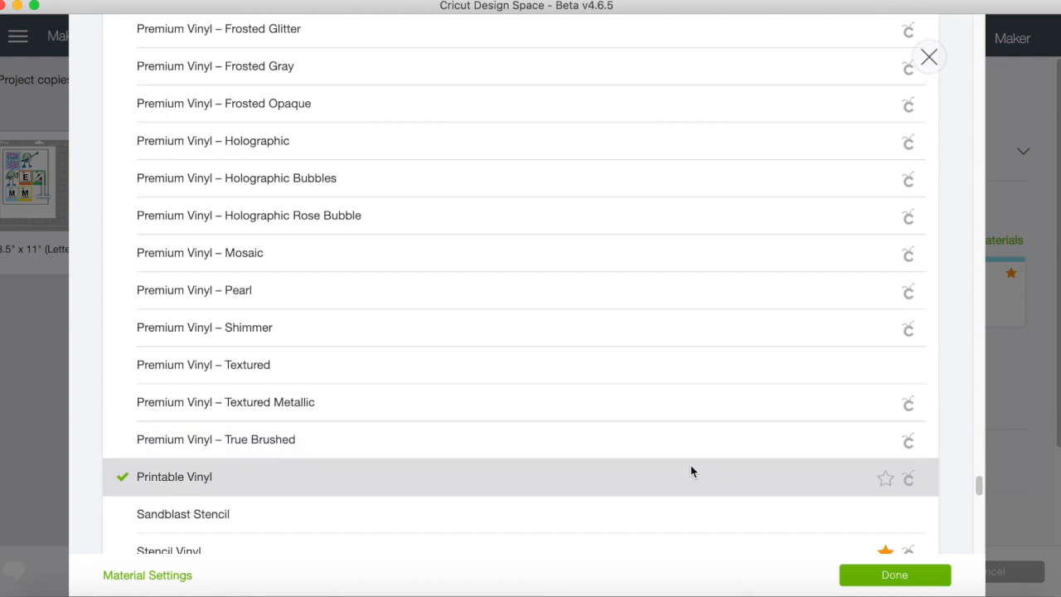
left_click(887, 480)
left_click(893, 577)
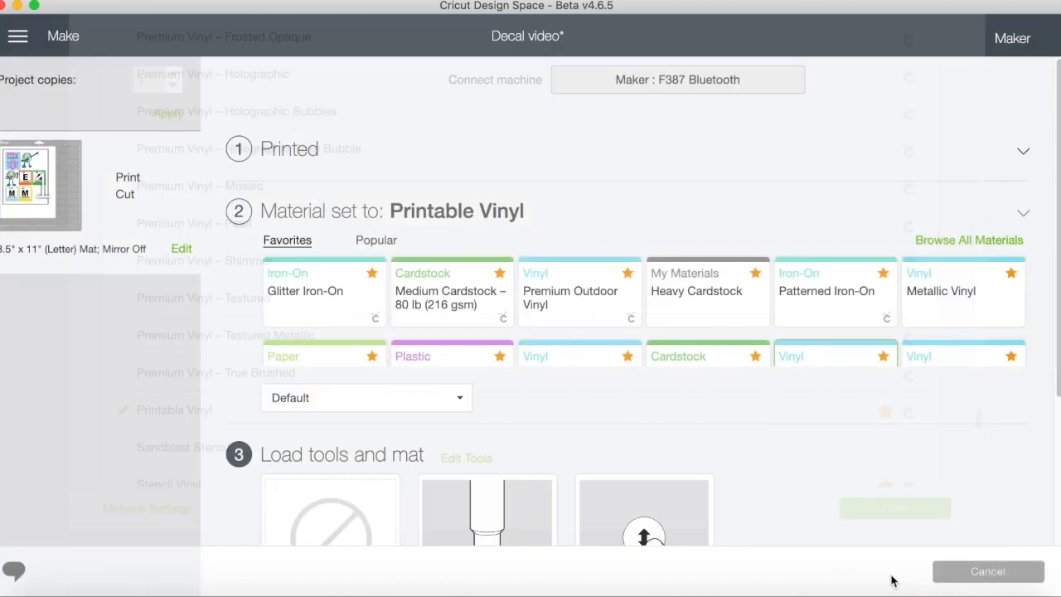